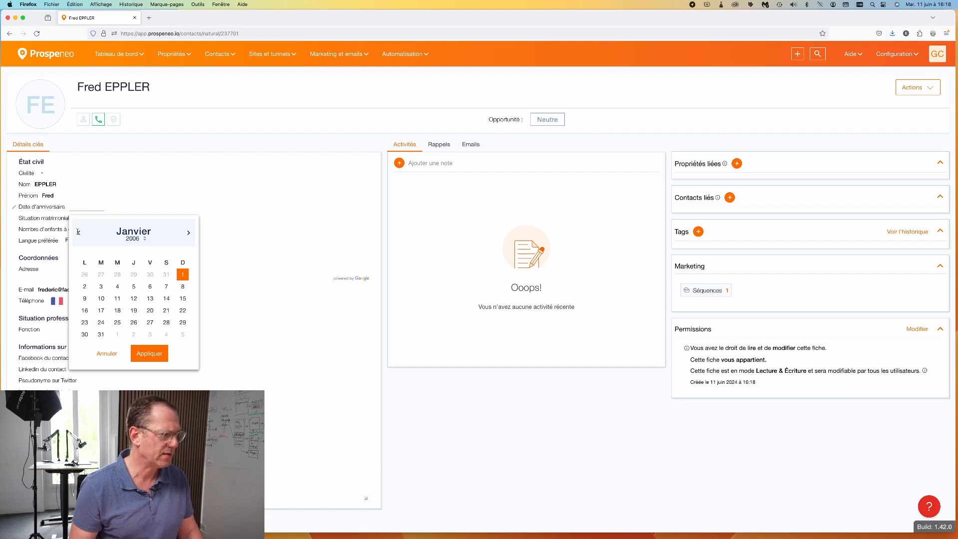
# Step: Pick 17 avril 1951 in the calendar as the contact's birthday and save the contact
pyautogui.click(134, 238)
pyautogui.scroll(-5, 143, 351)
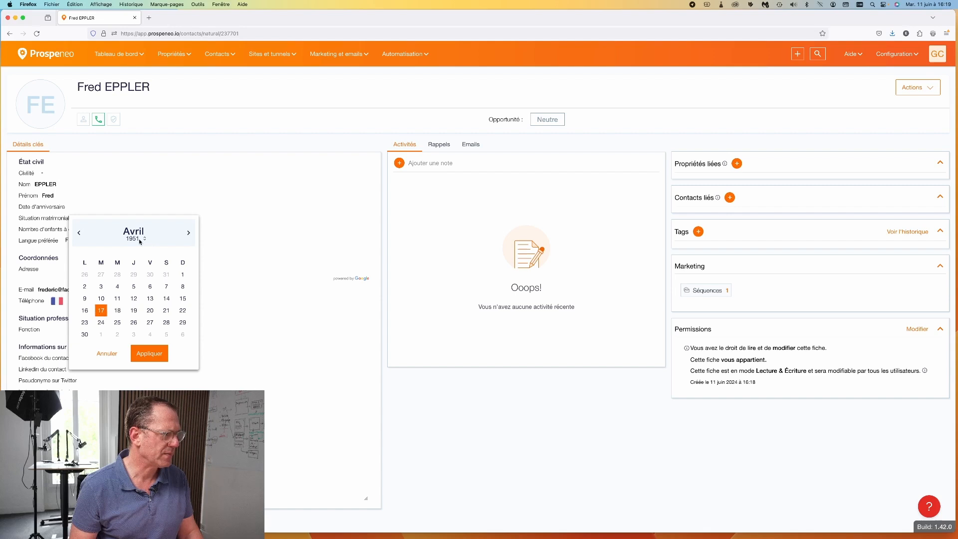
pyautogui.click(145, 354)
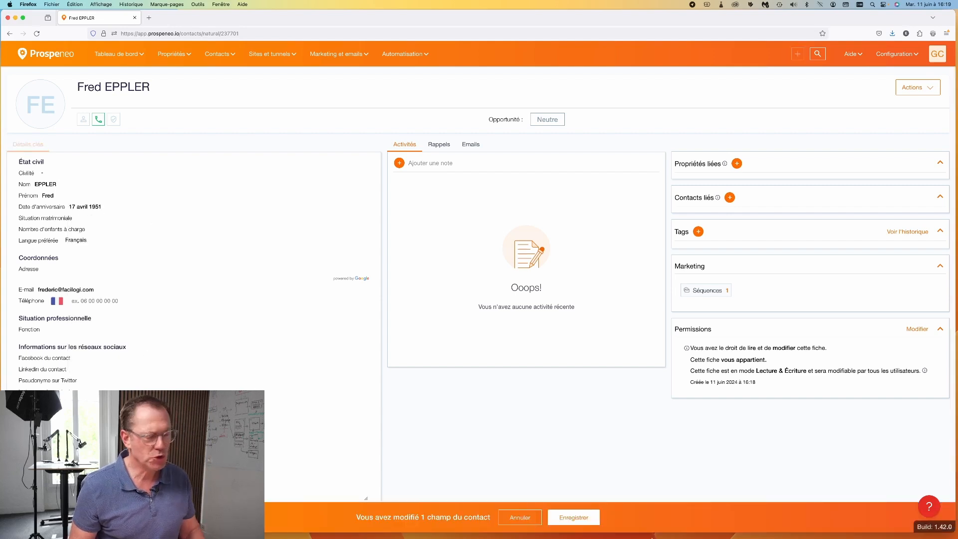
pyautogui.click(578, 520)
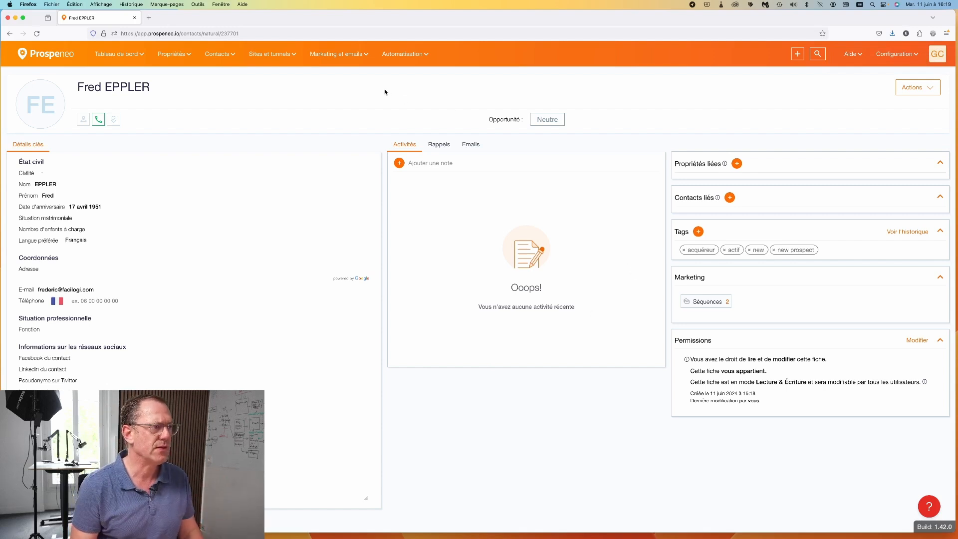
# Step: Start creating a new rule from the Automatisation > Règles list
pyautogui.click(407, 60)
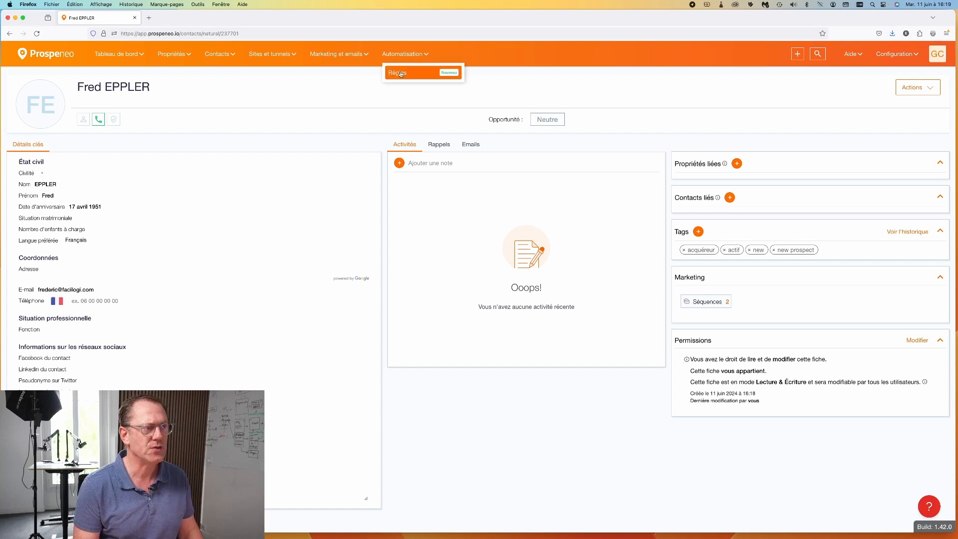
pyautogui.click(399, 72)
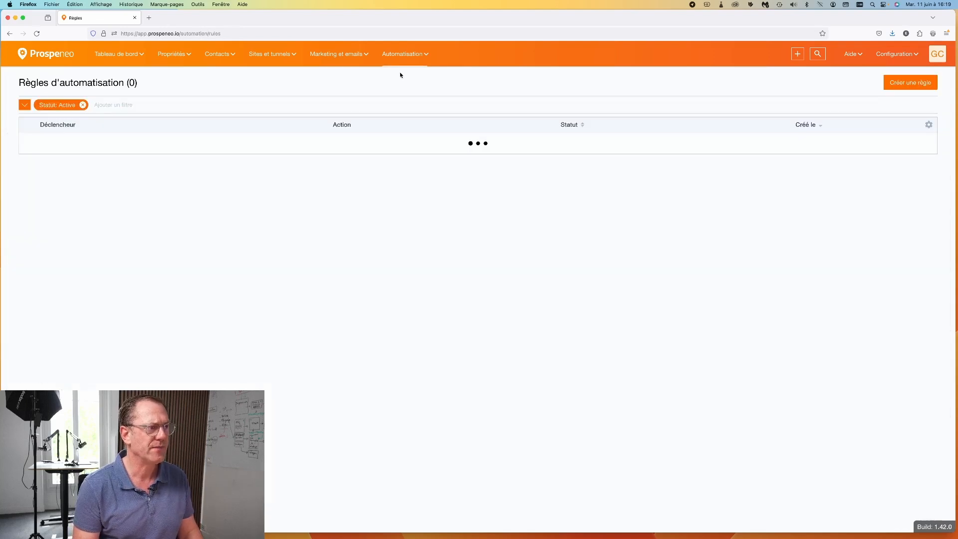
pyautogui.click(905, 83)
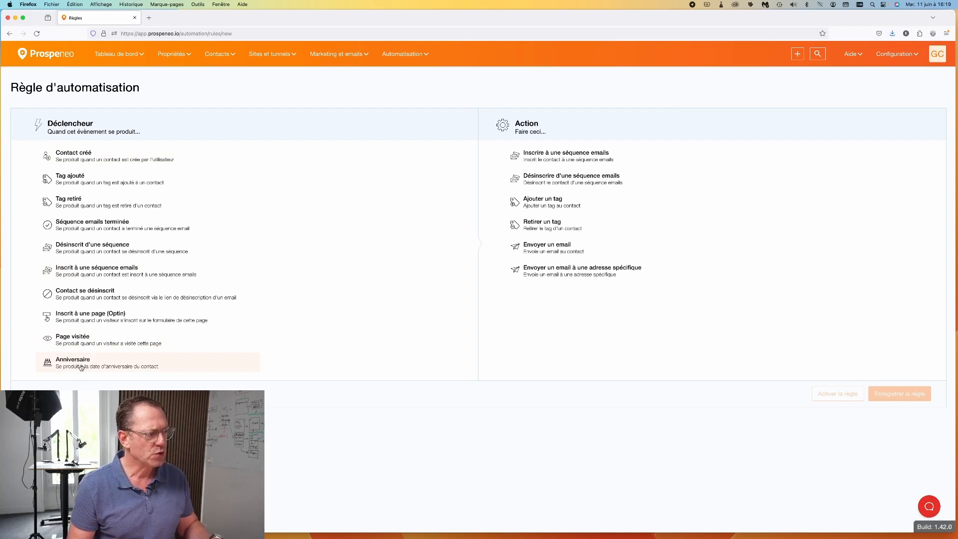
# Step: Choose the Anniversaire trigger and Envoyer un email action, then begin a new email
pyautogui.click(125, 368)
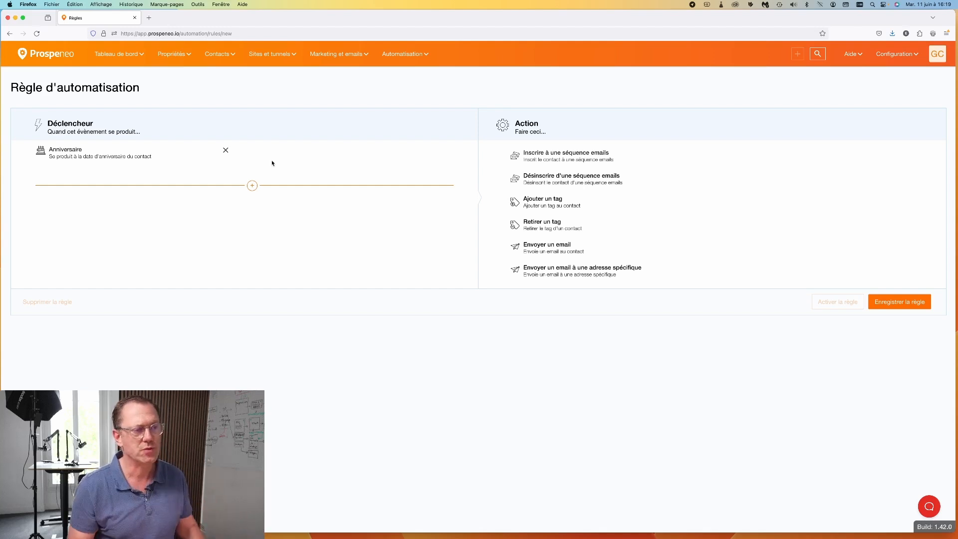
pyautogui.click(550, 250)
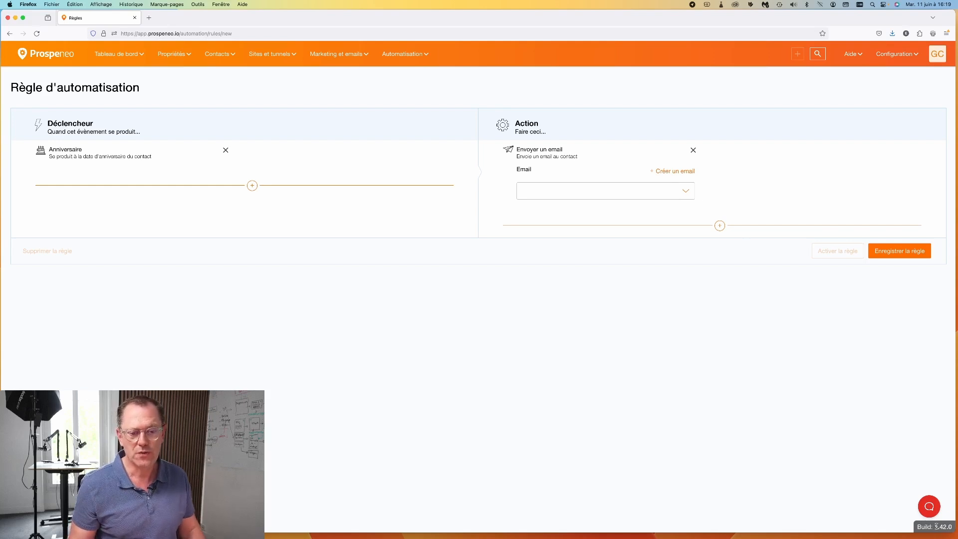
pyautogui.moveTo(935, 526); pyautogui.dragTo(953, 528)
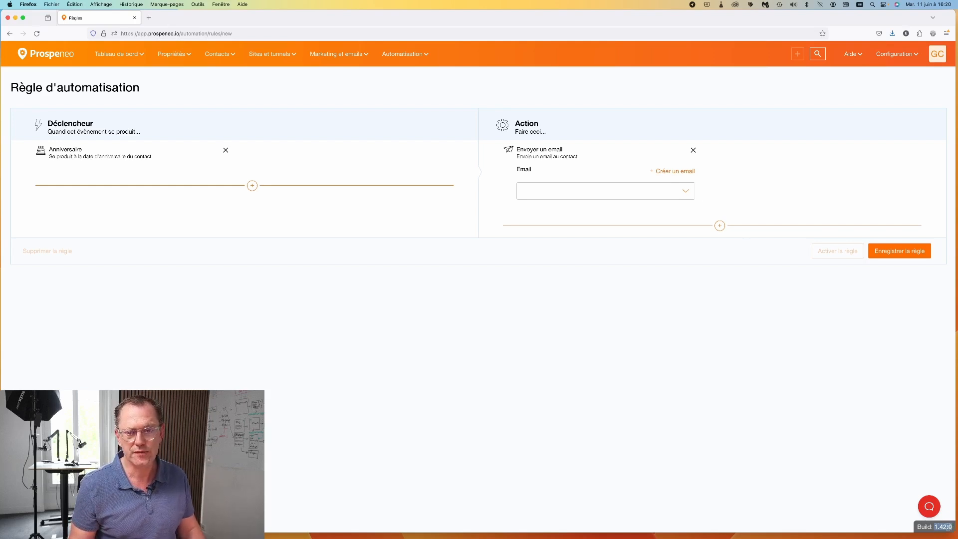
pyautogui.click(766, 379)
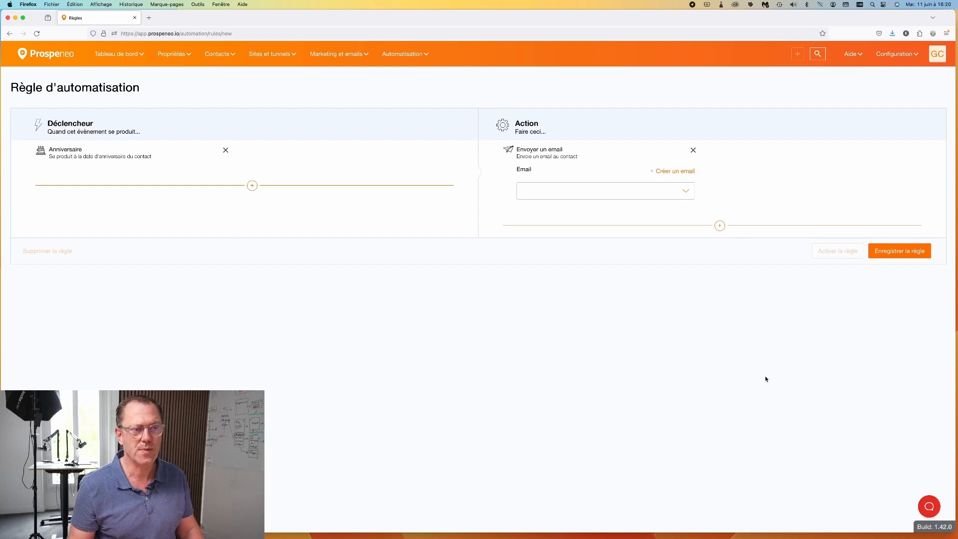
pyautogui.click(670, 172)
# Step: Enter 'Joyeux anniversaire' as the birthday email's subject
pyautogui.click(394, 187)
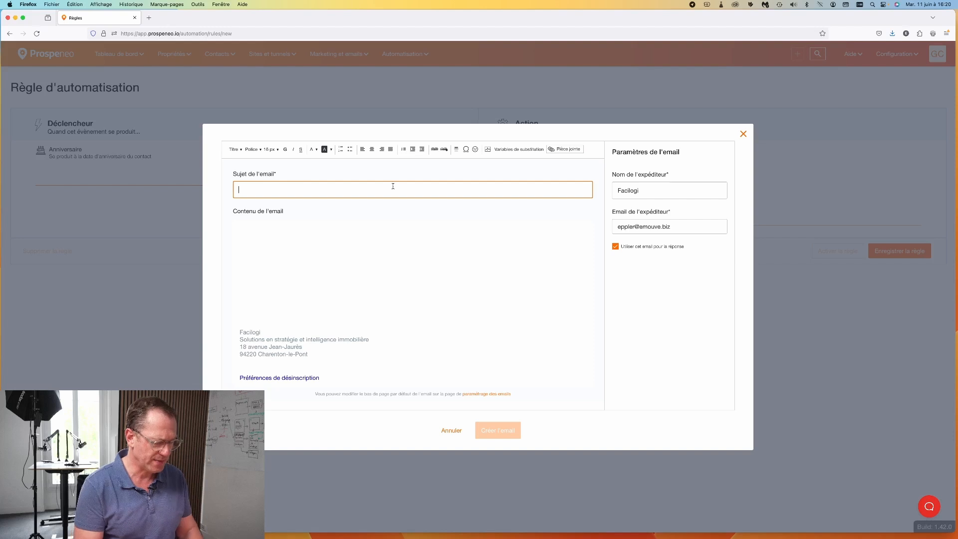
pyautogui.write('Joyeu')
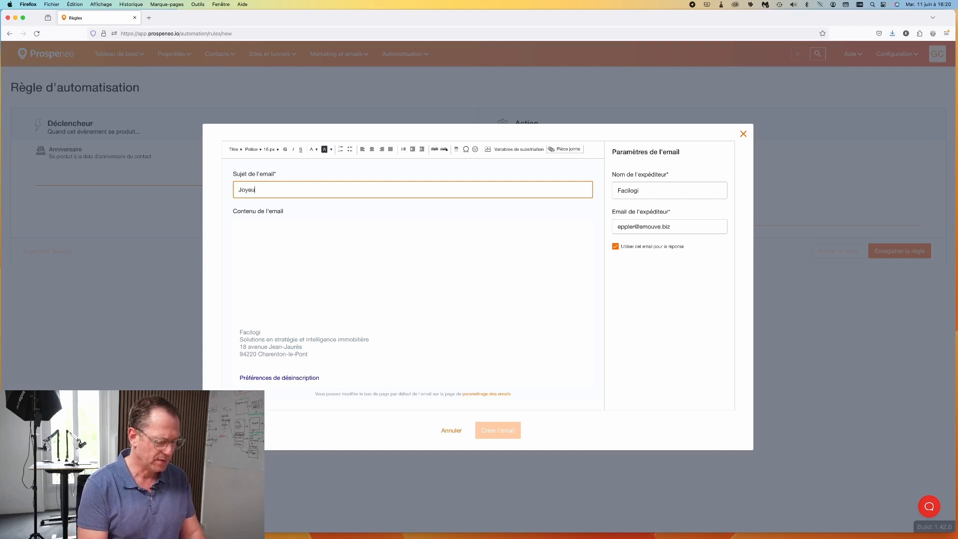
pyautogui.write('x anniversaire')
pyautogui.click(351, 268)
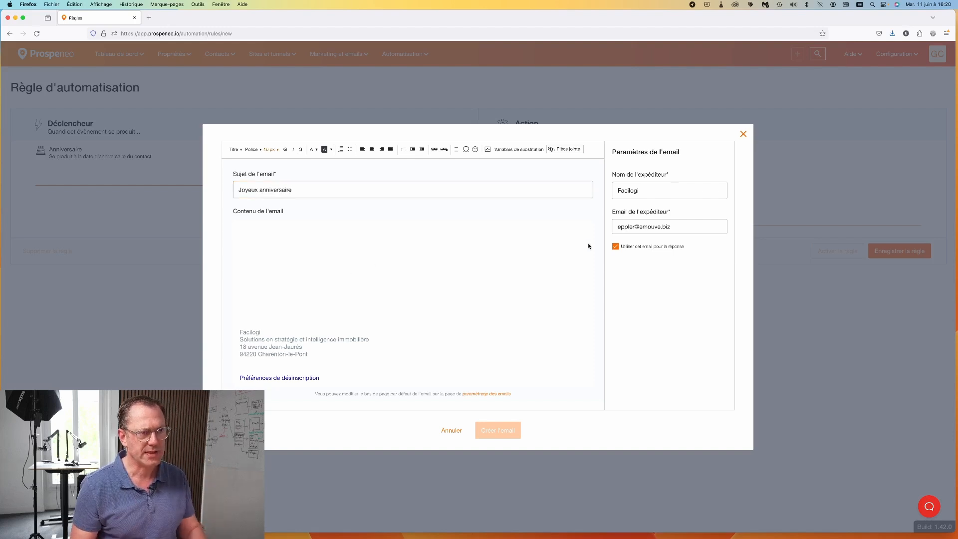
# Step: Replace the sender name and the sender e-mail address with new values
pyautogui.doubleClick(649, 190)
pyautogui.write('Fr')
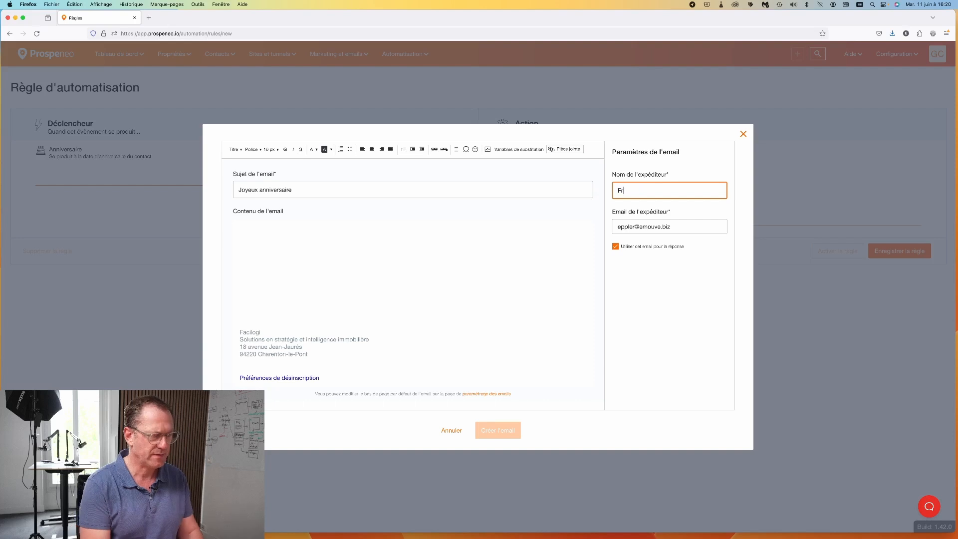
pyautogui.write('édéric')
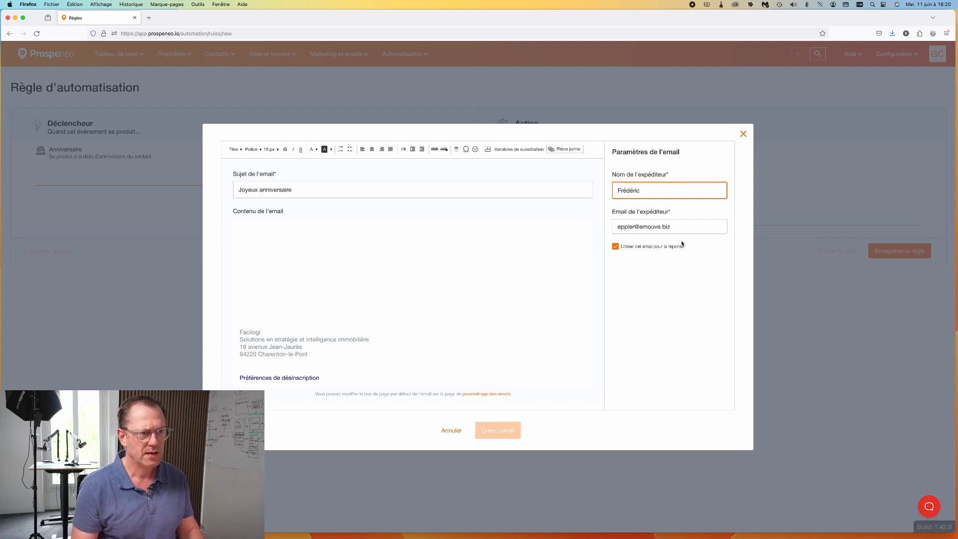
pyautogui.click(633, 228)
pyautogui.press('super+a')
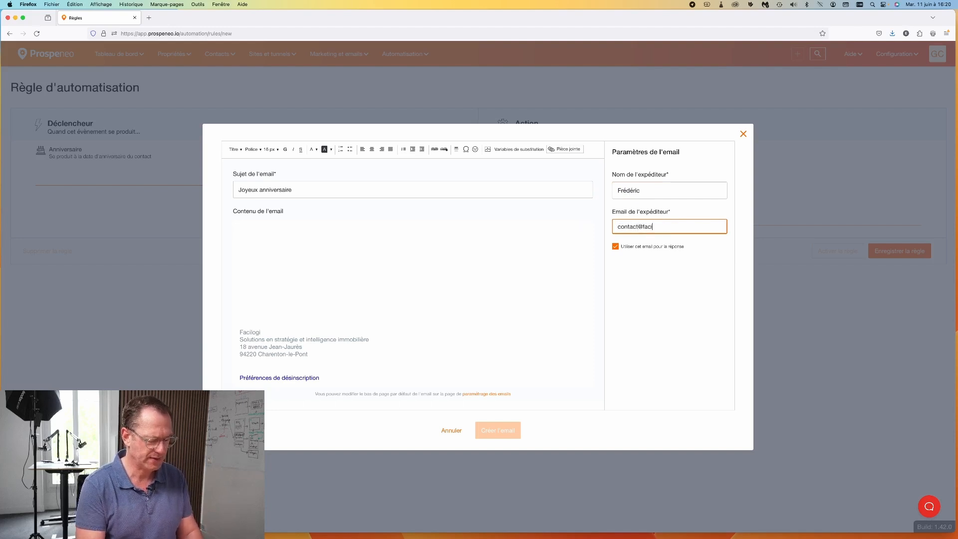
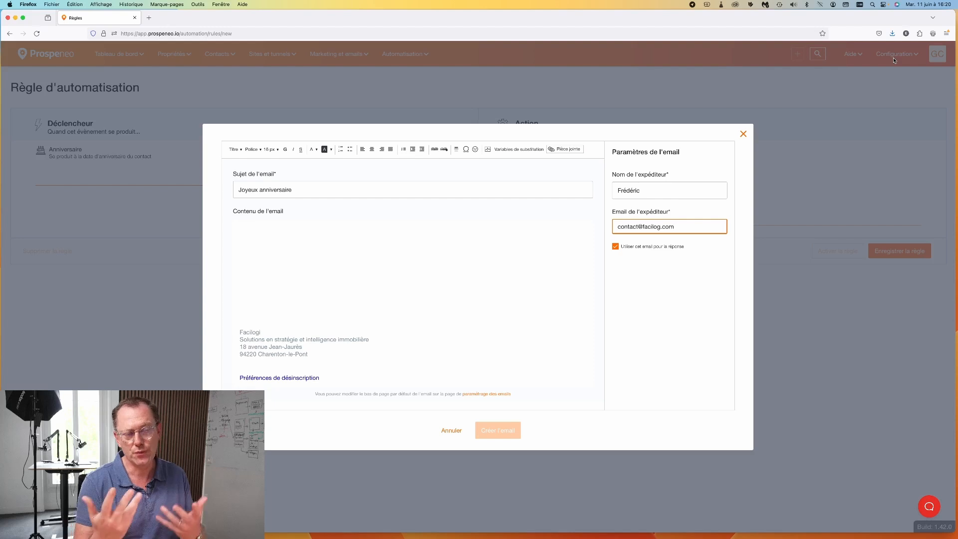
pyautogui.click(274, 248)
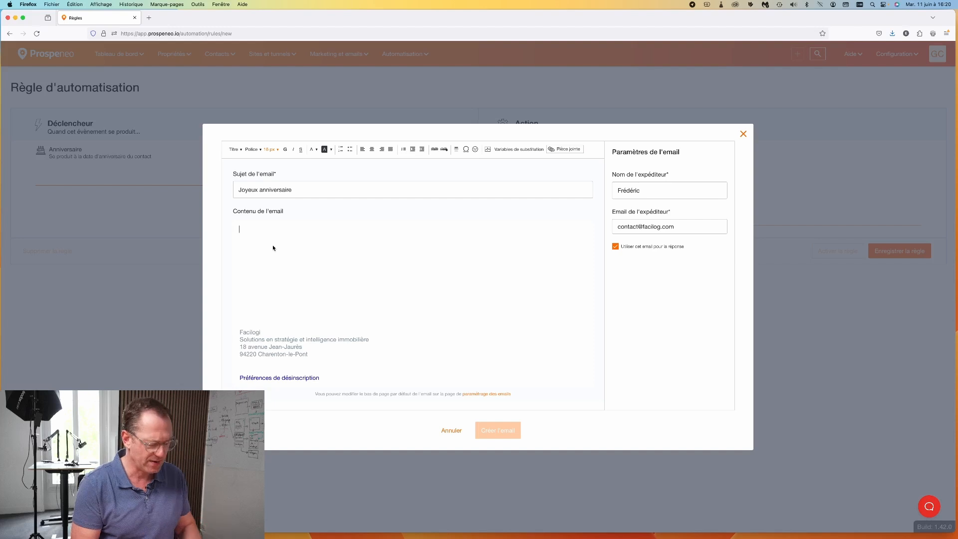
# Step: Write 'Bonjour' with the Prénom variable, then a new line starting 'Je suis heurreu'
pyautogui.click(273, 248)
pyautogui.write('Bonjour')
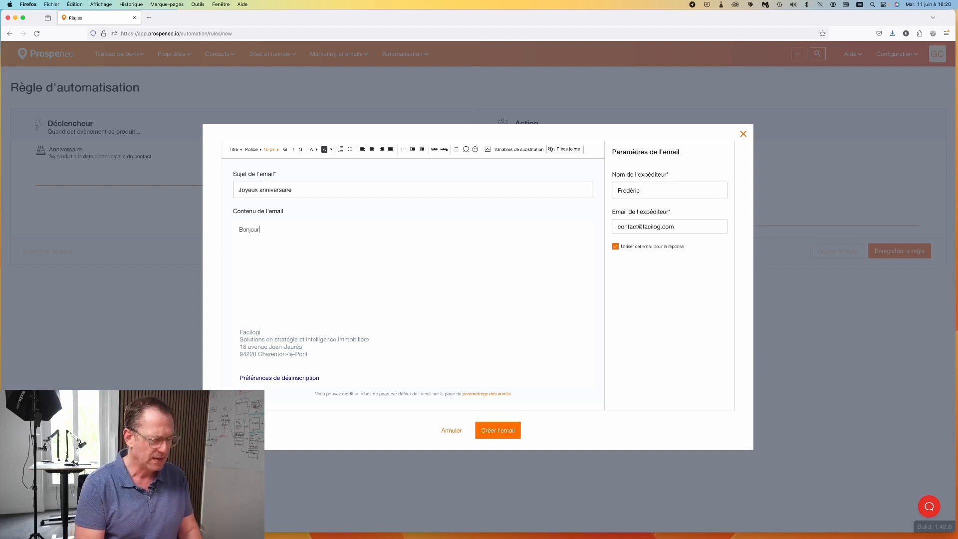
pyautogui.click(519, 150)
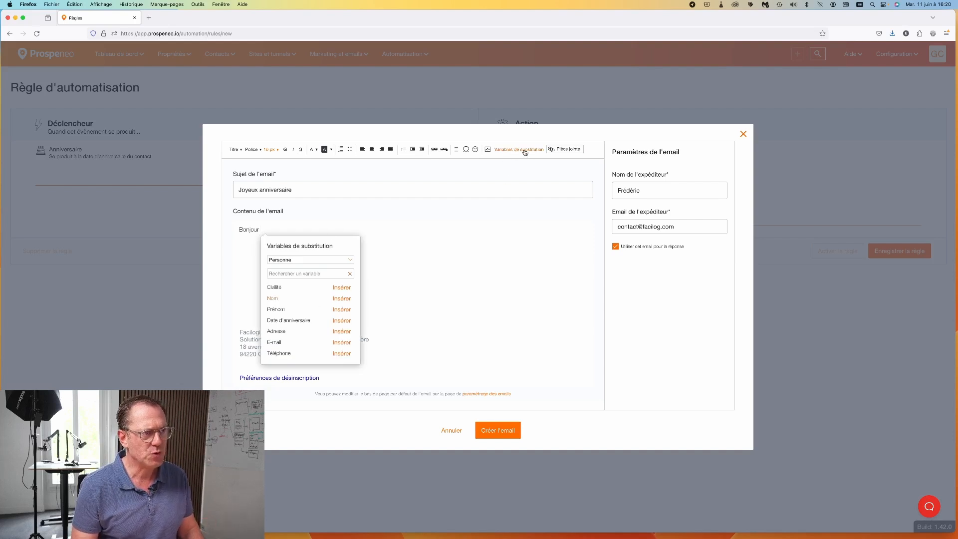
pyautogui.click(342, 310)
pyautogui.moveTo(240, 231); pyautogui.dragTo(293, 233)
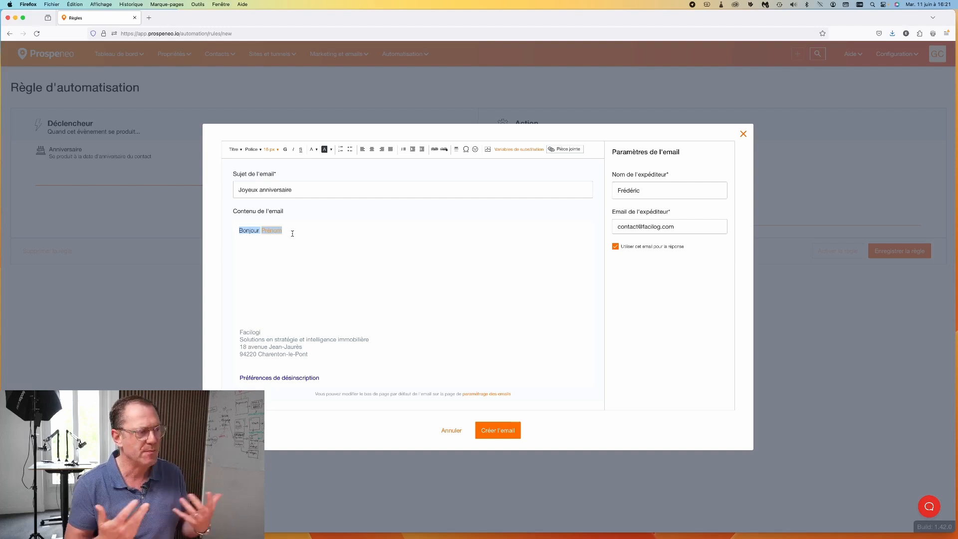
pyautogui.click(293, 234)
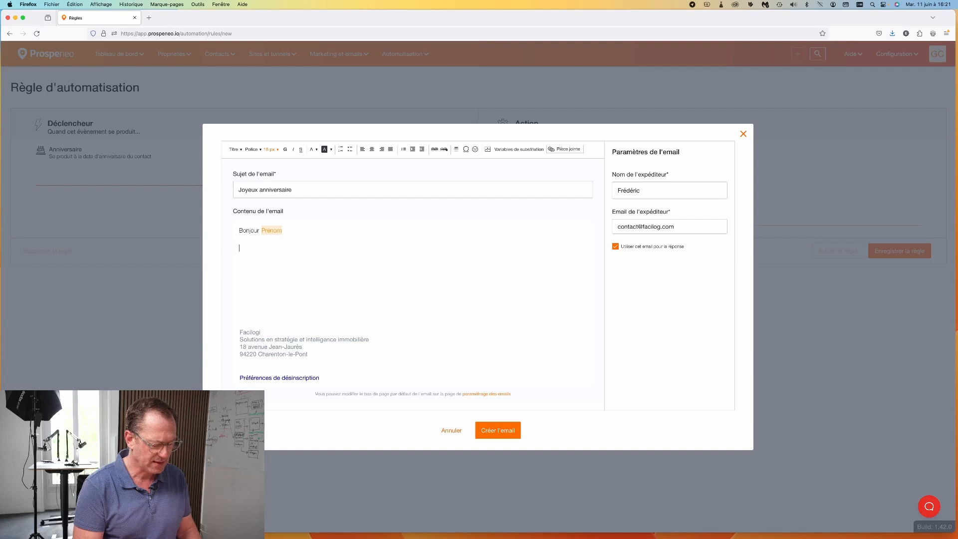
pyautogui.press('Return')
pyautogui.write('Je suis')
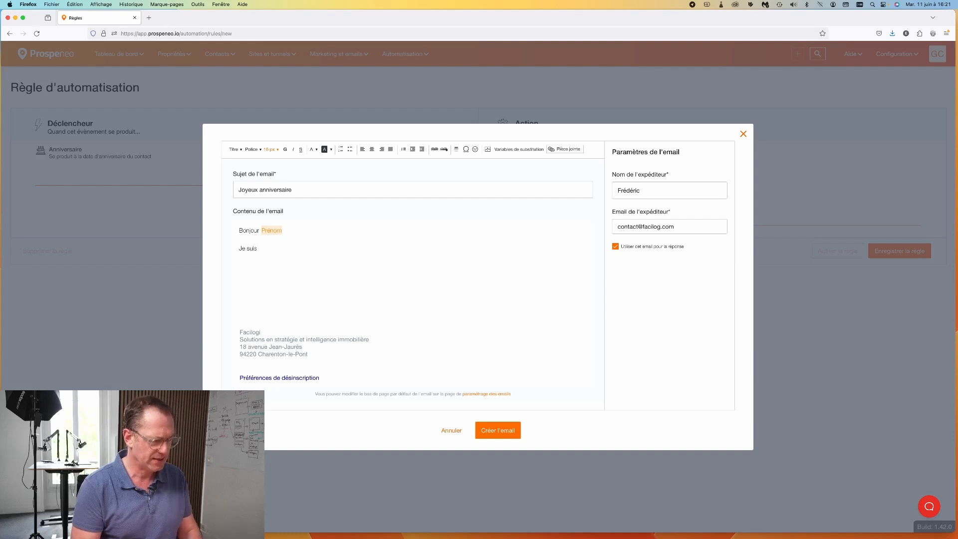
pyautogui.write(' heur')
pyautogui.write('reu')
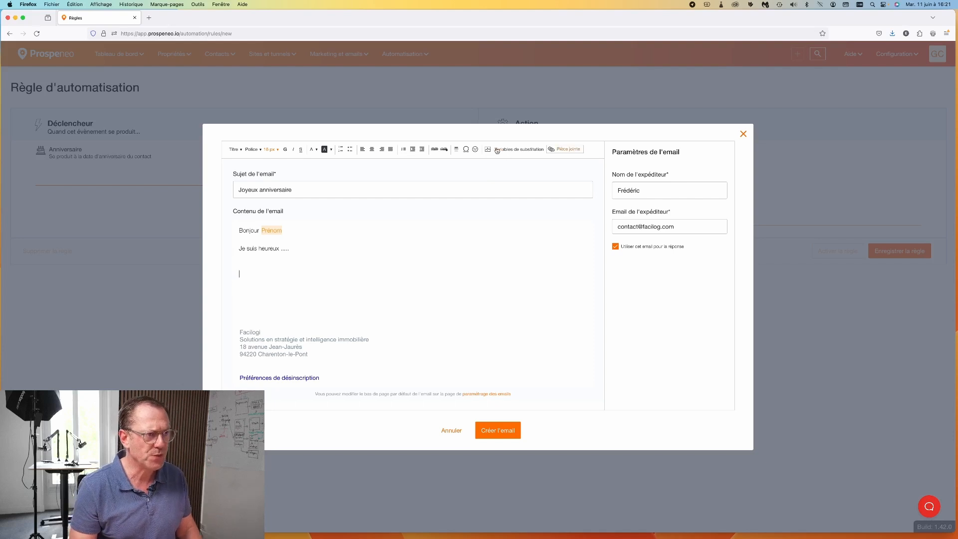
# Step: Insert the sending user's Signature variable into the email body
pyautogui.click(516, 149)
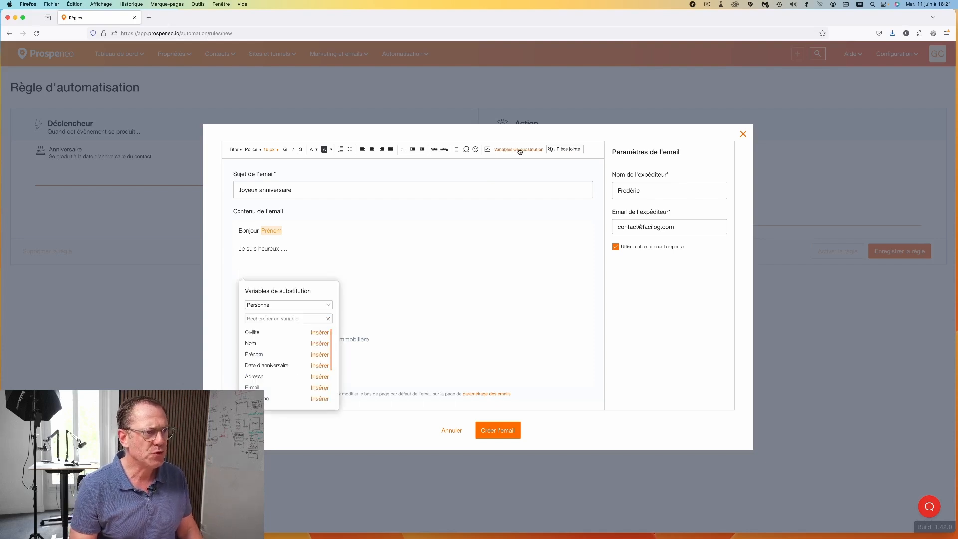
pyautogui.click(305, 308)
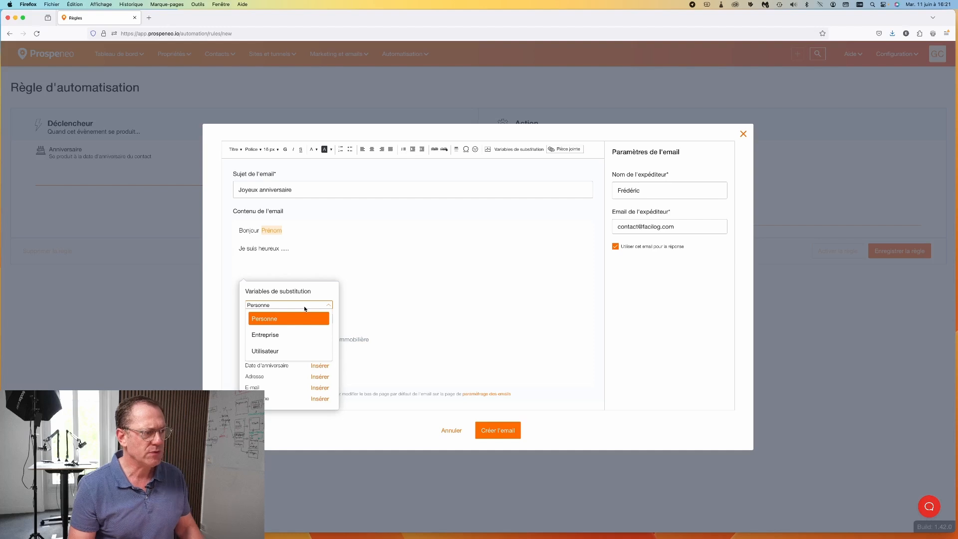
pyautogui.click(277, 352)
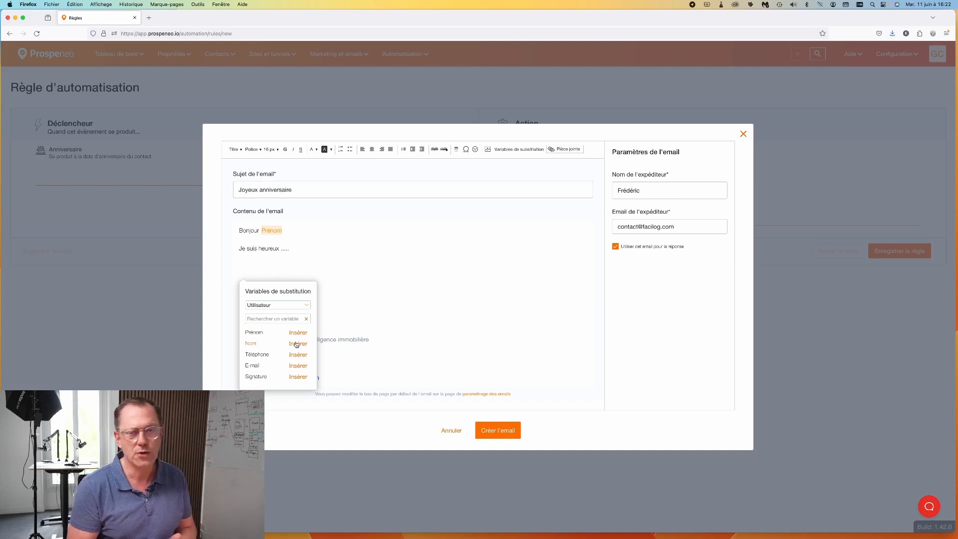
pyautogui.click(297, 379)
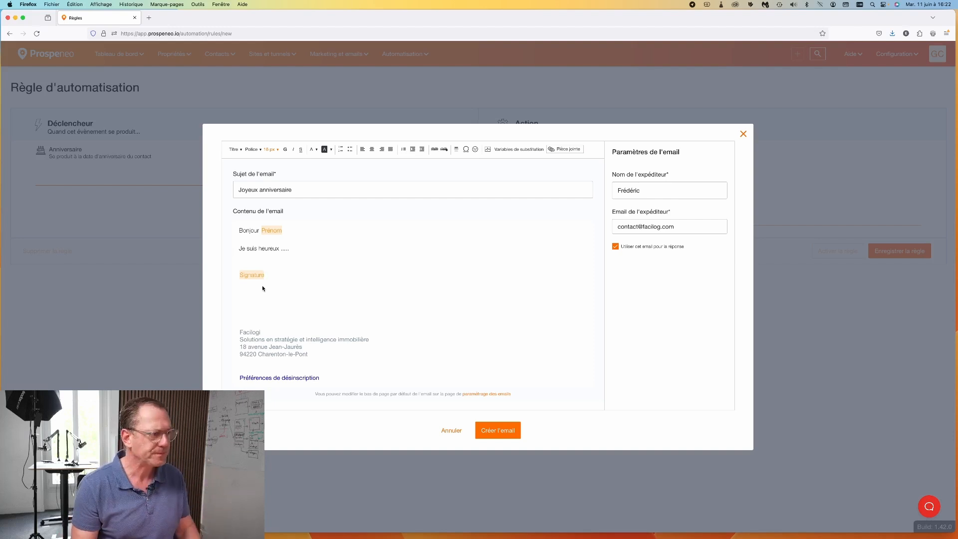
# Step: Add blank lines before the Signature and above the Bonjour greeting
pyautogui.moveTo(239, 230); pyautogui.dragTo(280, 279)
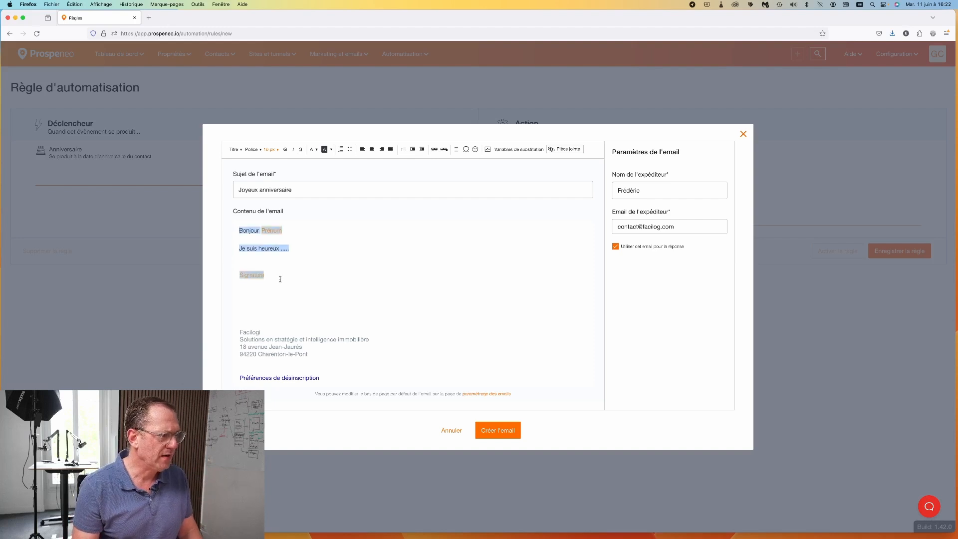
pyautogui.click(258, 255)
pyautogui.press('Return')
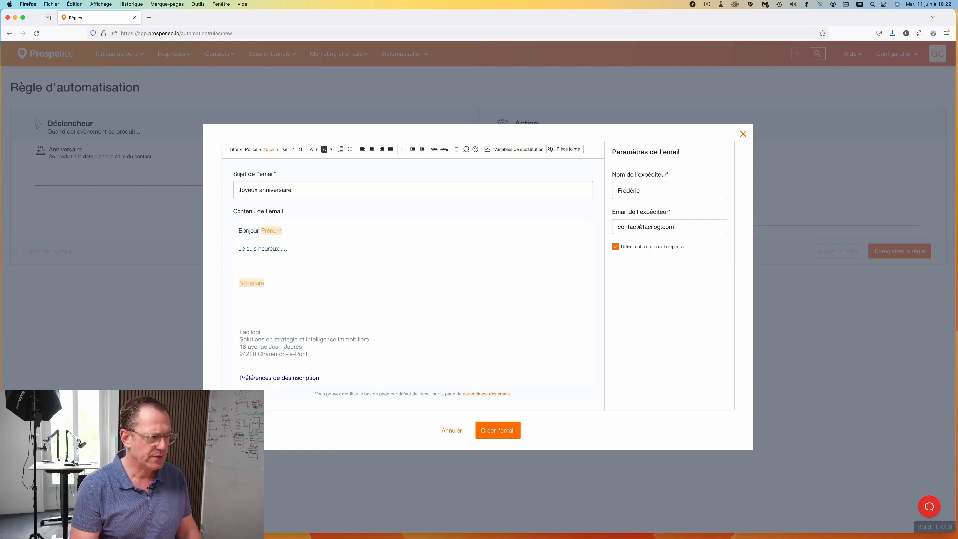
pyautogui.click(240, 231)
pyautogui.press('Return')
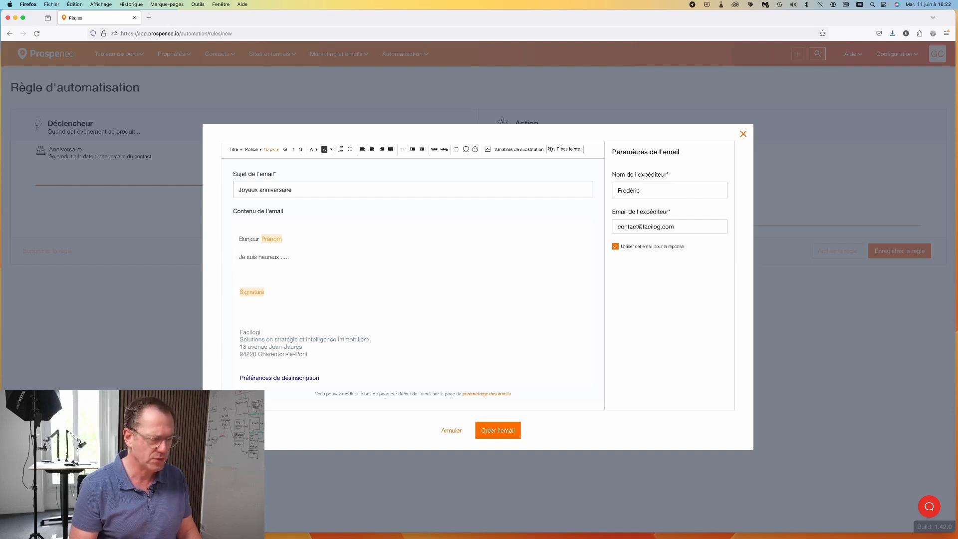
# Step: Insert the Black Friday image from the media library, aligned left
pyautogui.click(488, 151)
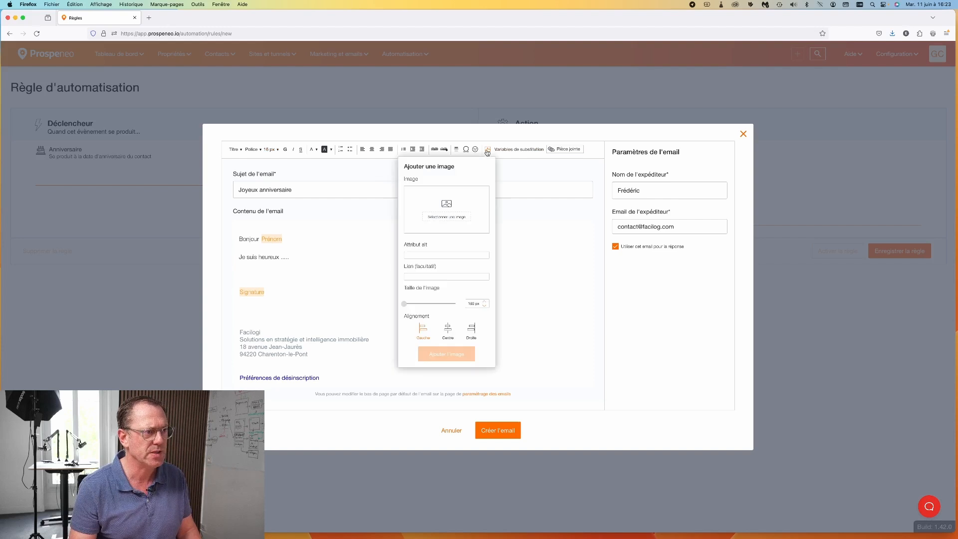
pyautogui.click(461, 216)
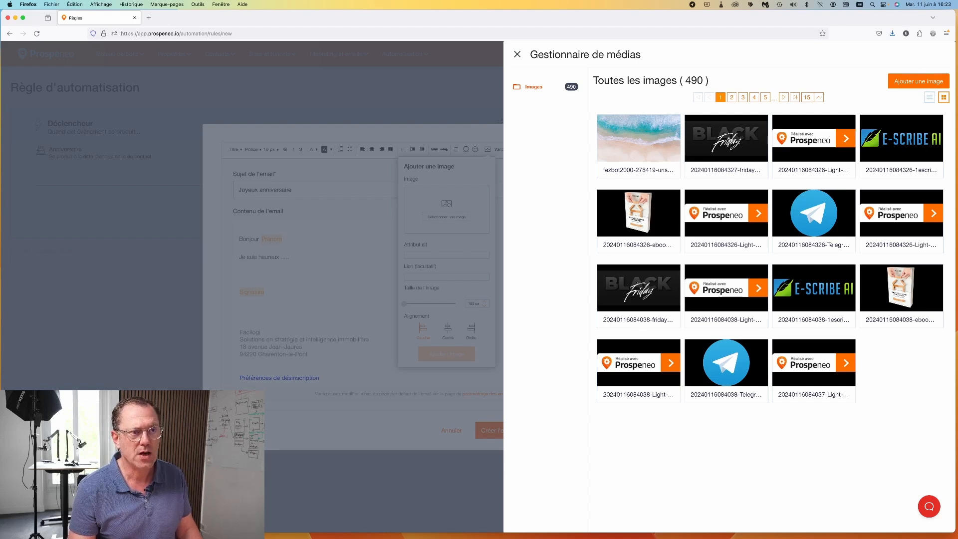
pyautogui.click(730, 144)
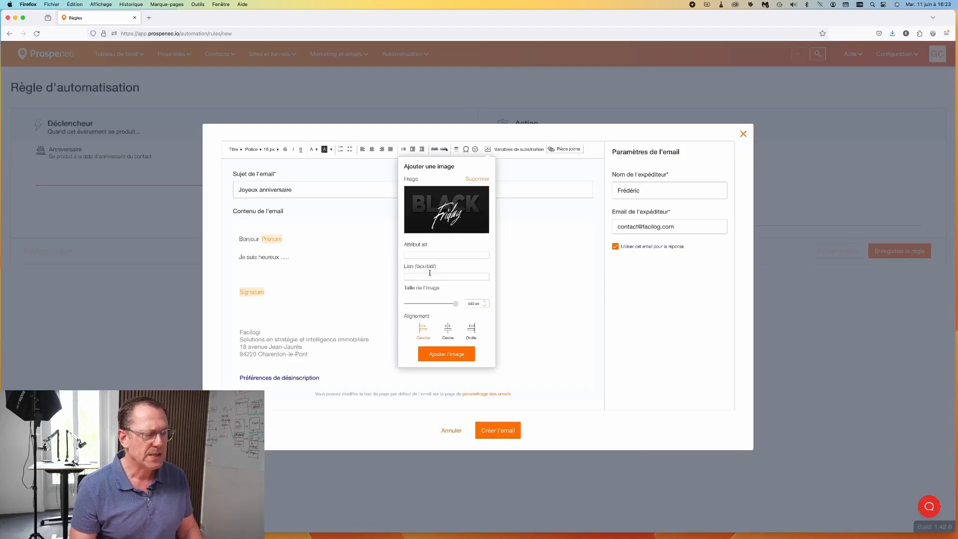
pyautogui.click(448, 332)
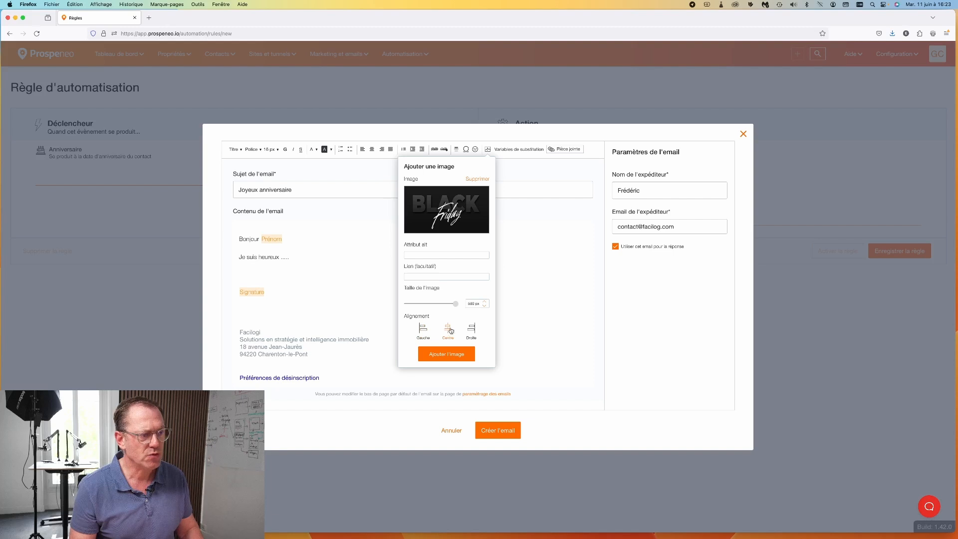
pyautogui.click(451, 354)
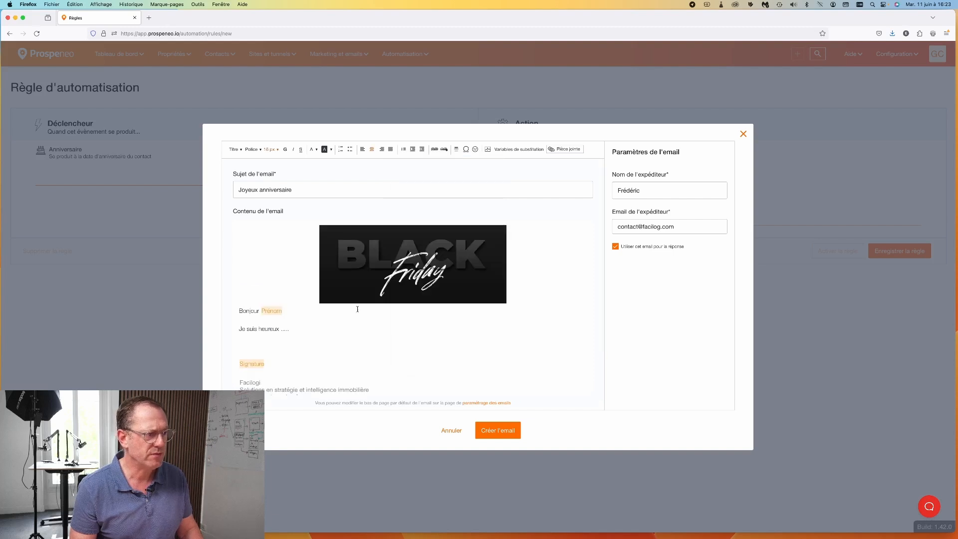
pyautogui.click(365, 282)
pyautogui.click(424, 329)
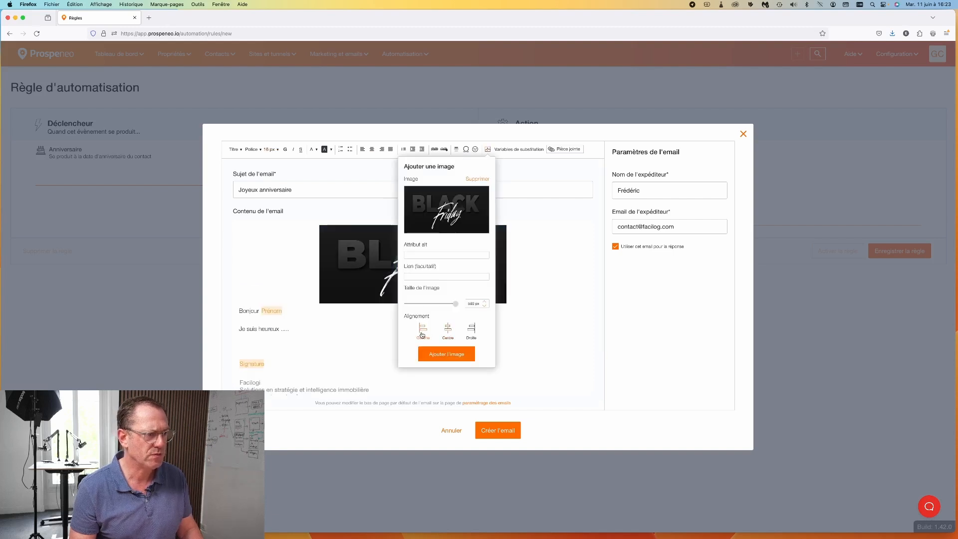
pyautogui.click(437, 353)
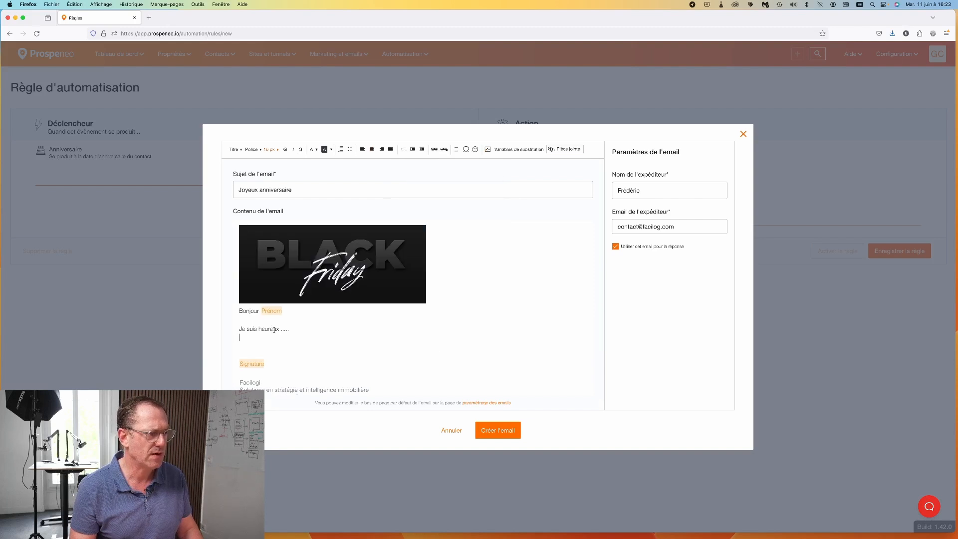
# Step: Add a blank line above Bonjour, enlarge and change the font of all text, then create the email
pyautogui.click(239, 312)
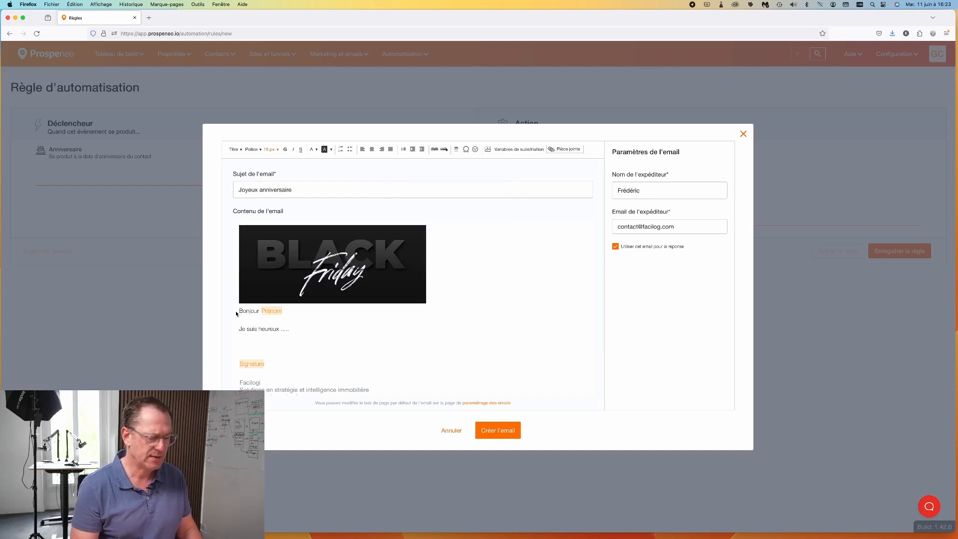
pyautogui.press('Return')
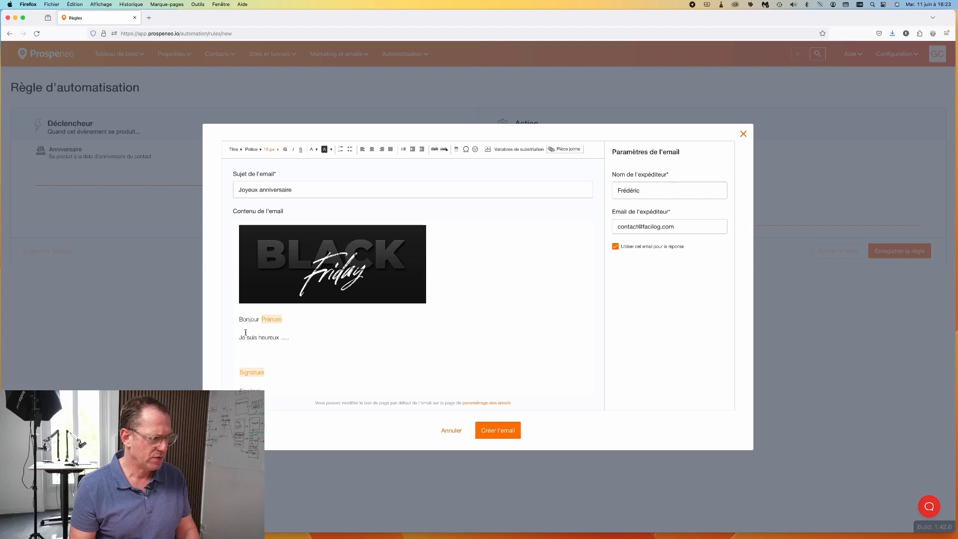
pyautogui.hotkey('ctrl', 'a')
pyautogui.click(278, 151)
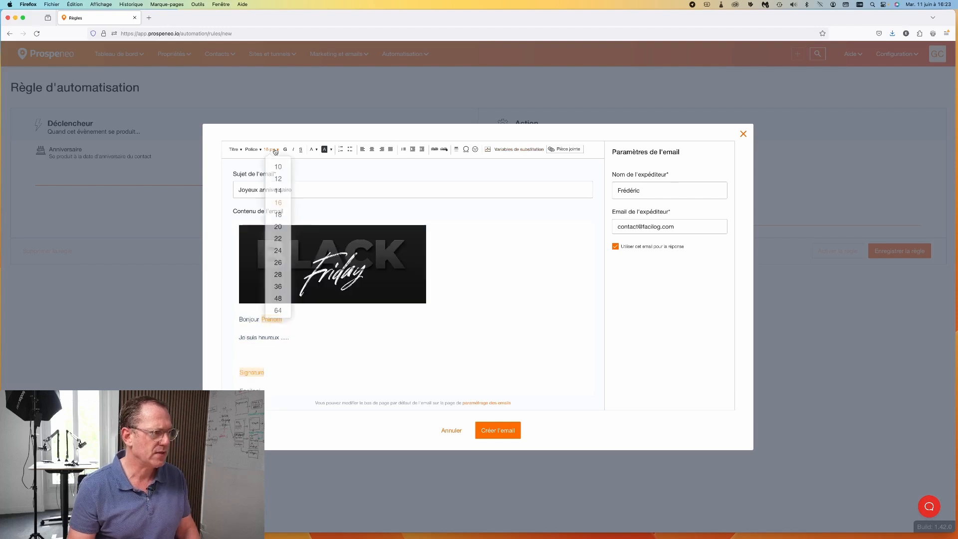
pyautogui.click(280, 218)
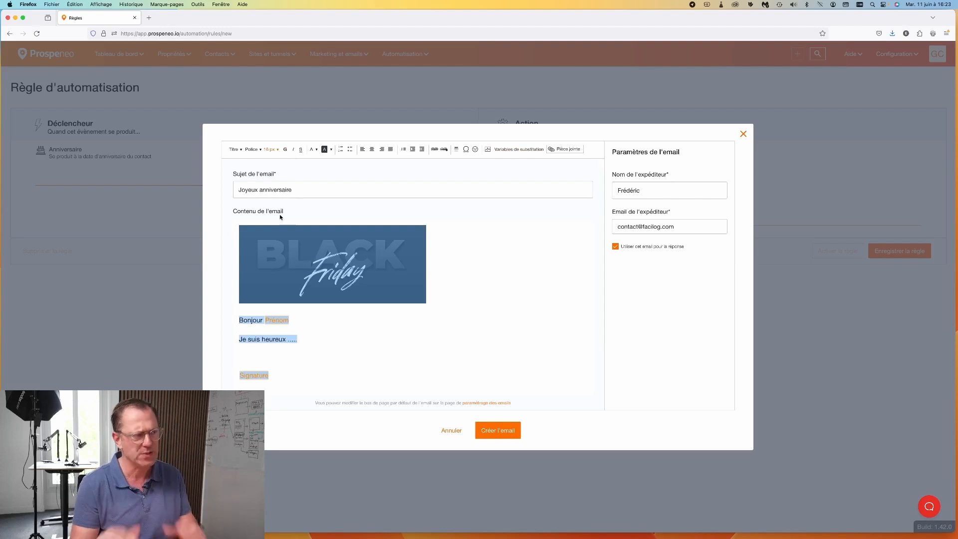
pyautogui.click(255, 151)
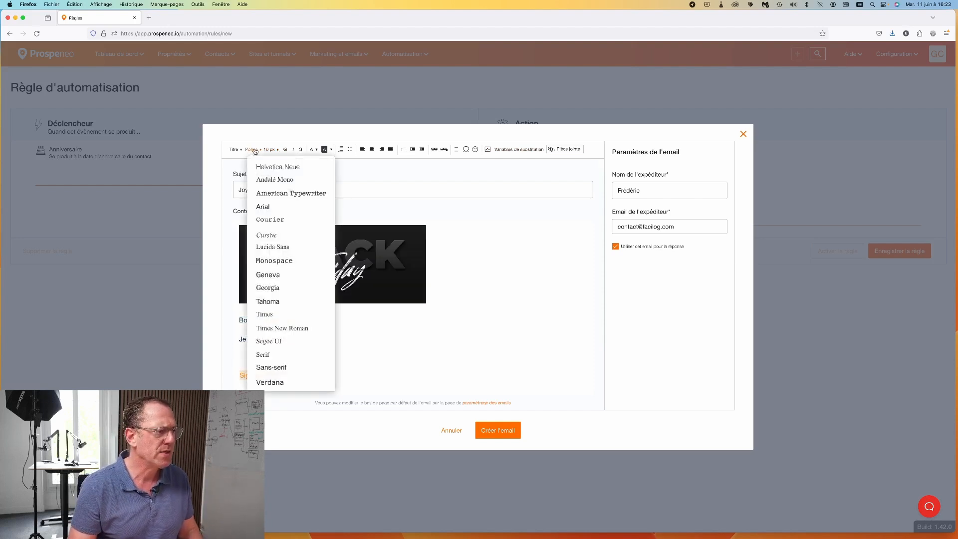
pyautogui.click(263, 207)
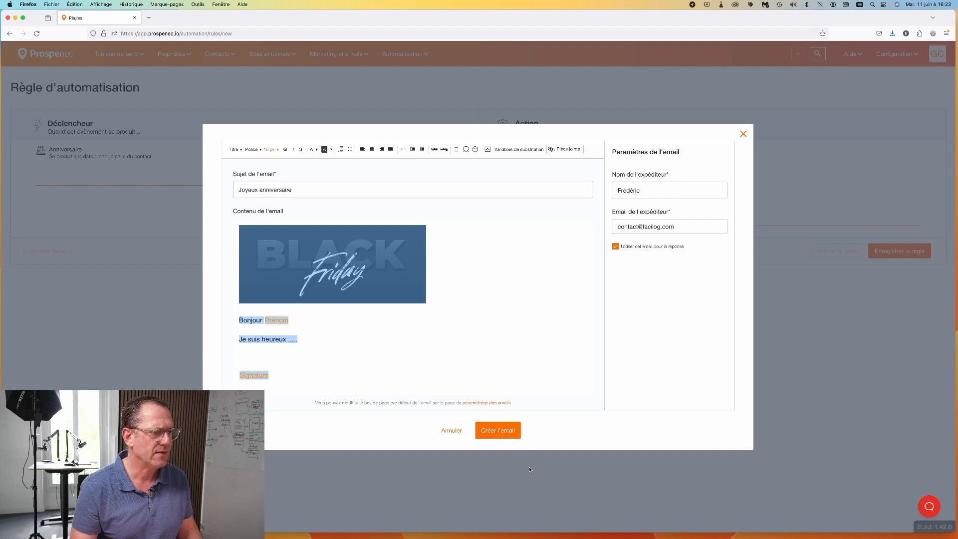
pyautogui.click(499, 432)
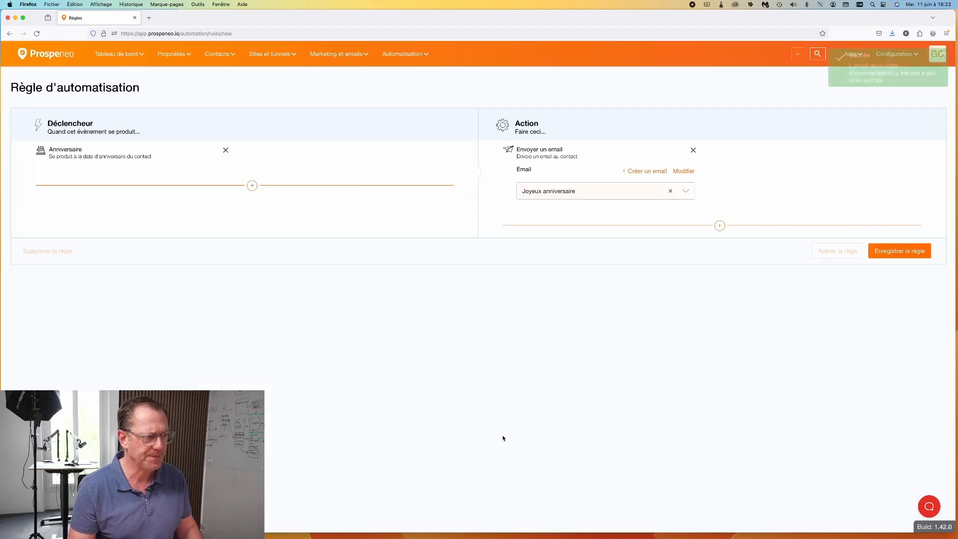
pyautogui.click(891, 251)
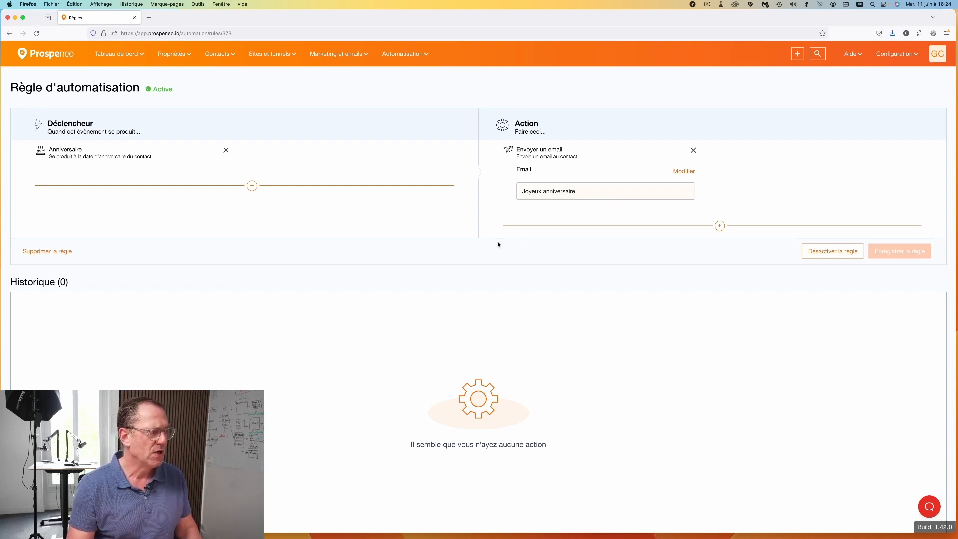
# Step: Go to Contacts > Tous les contacts to list all contacts
pyautogui.moveTo(10, 284); pyautogui.dragTo(66, 283)
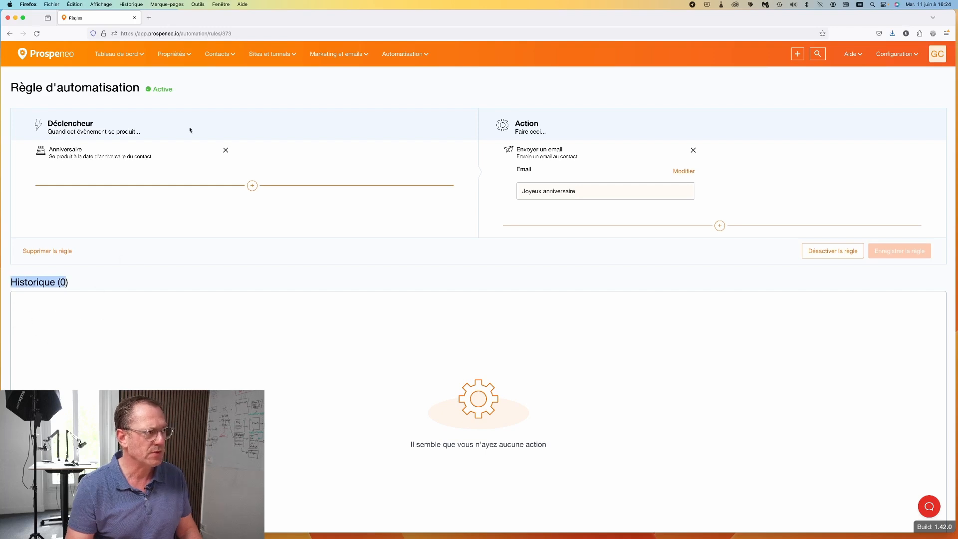
pyautogui.click(218, 55)
pyautogui.click(226, 74)
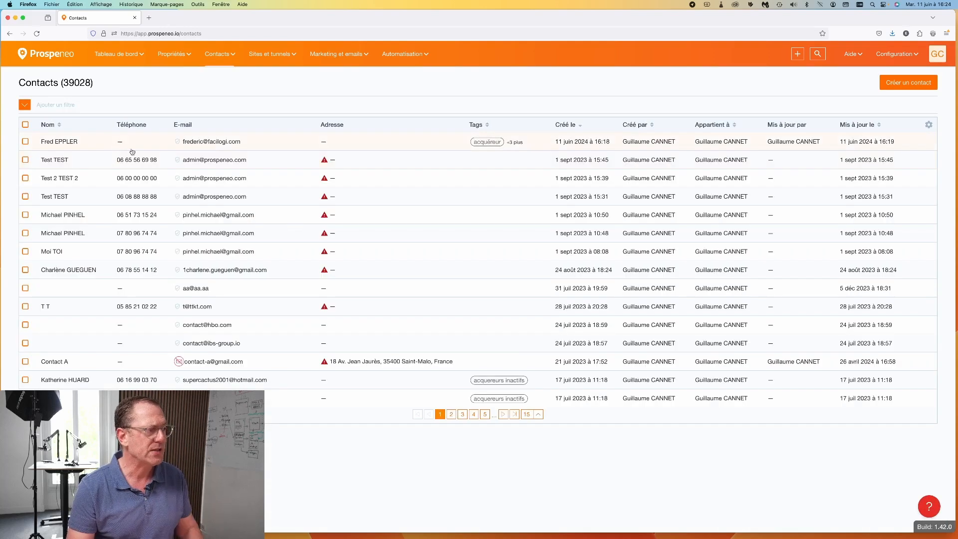
# Step: Open the first contact and view its Emails tab
pyautogui.click(200, 144)
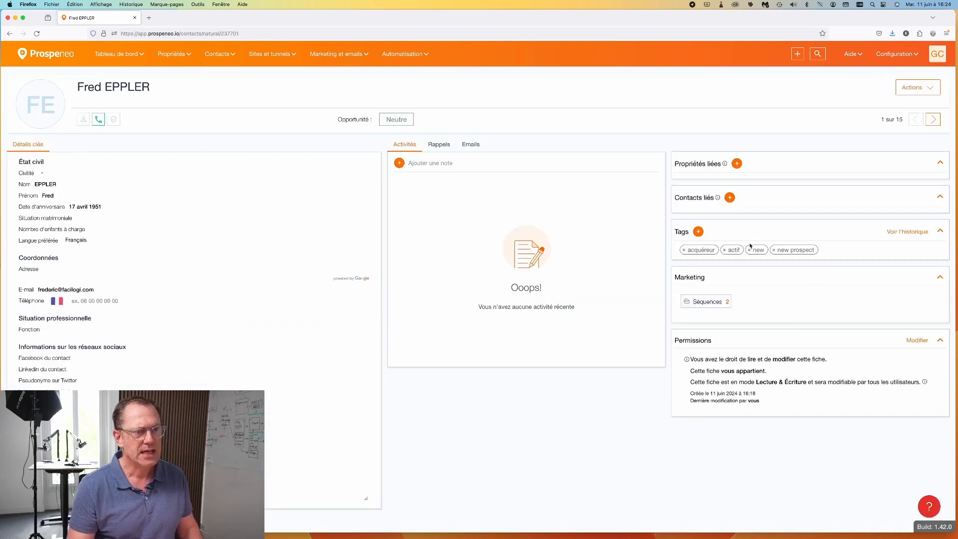
pyautogui.click(473, 145)
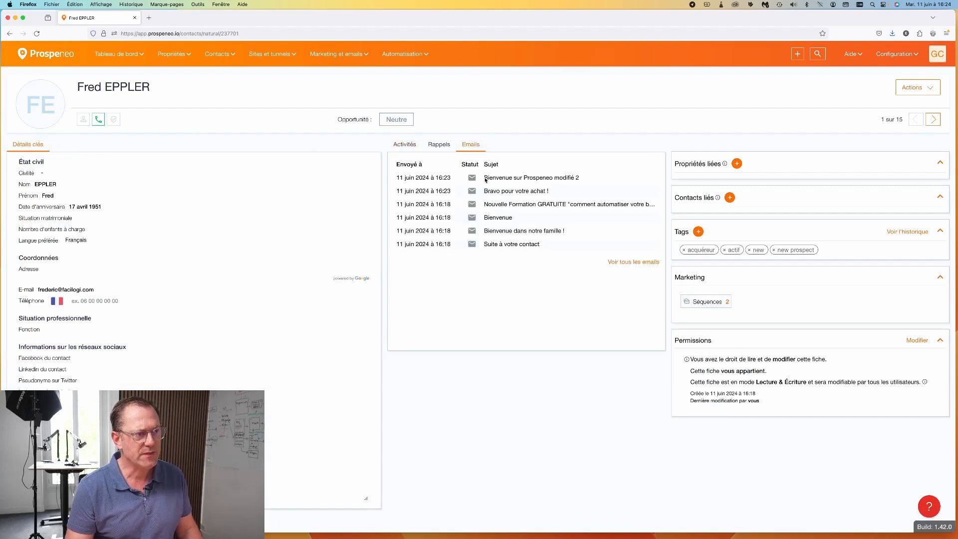
pyautogui.moveTo(579, 178); pyautogui.dragTo(482, 180)
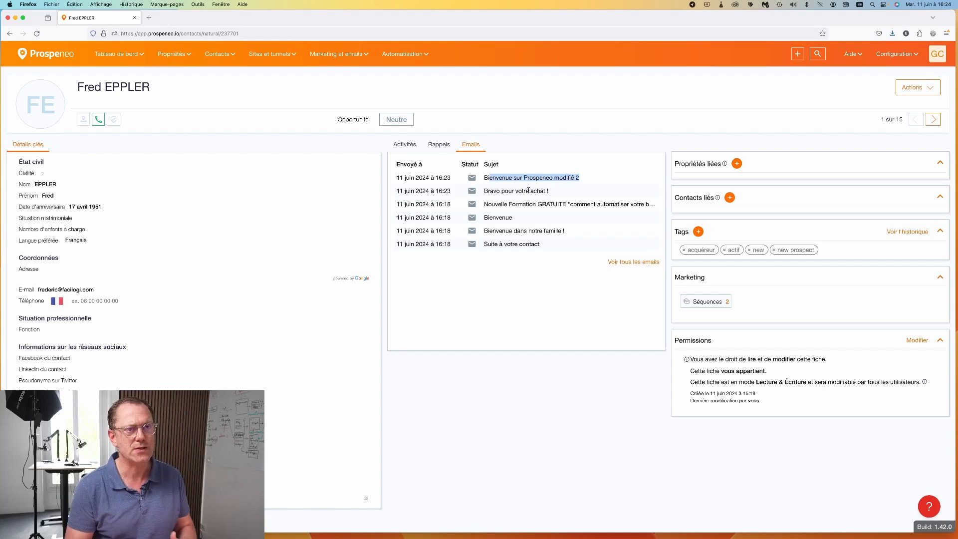
# Step: Open the Mon compte profile page from the account avatar
pyautogui.click(901, 54)
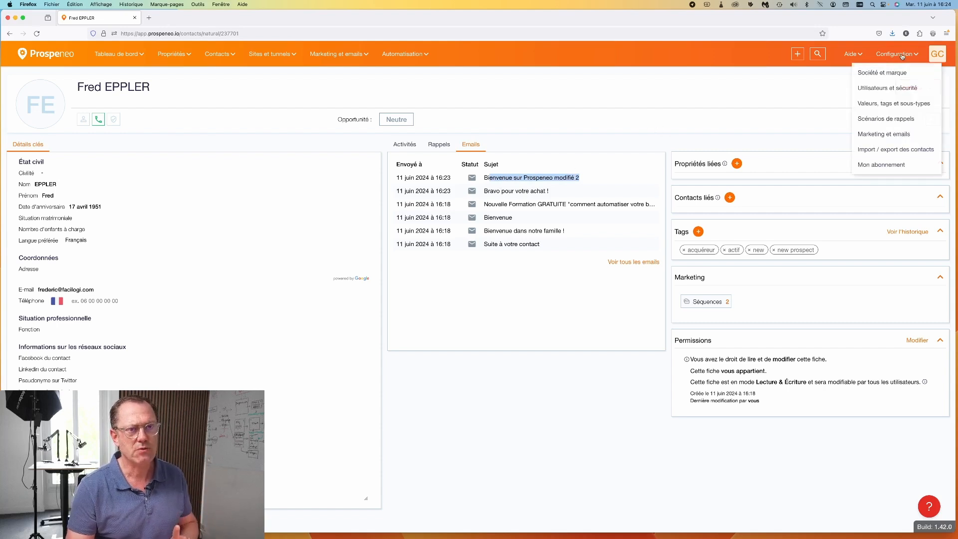
pyautogui.click(936, 55)
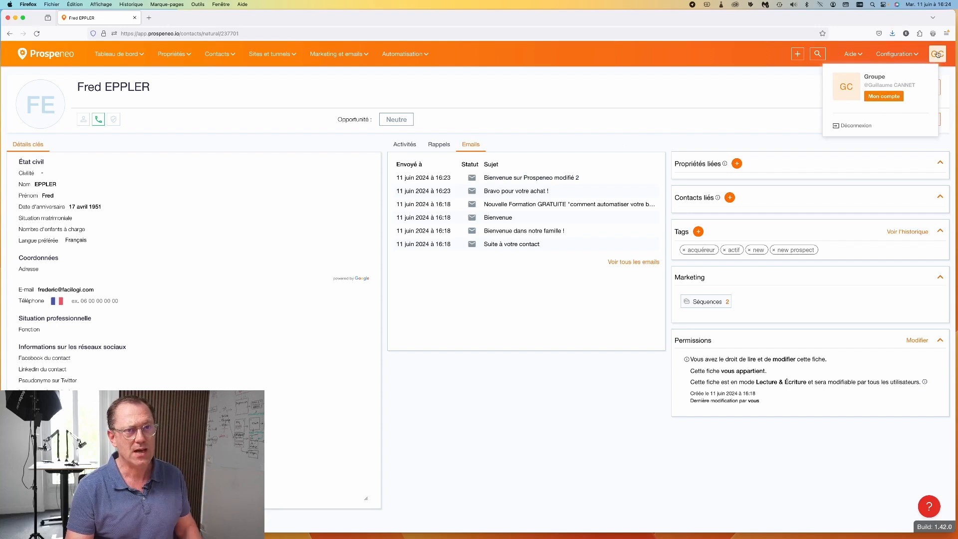
pyautogui.click(886, 98)
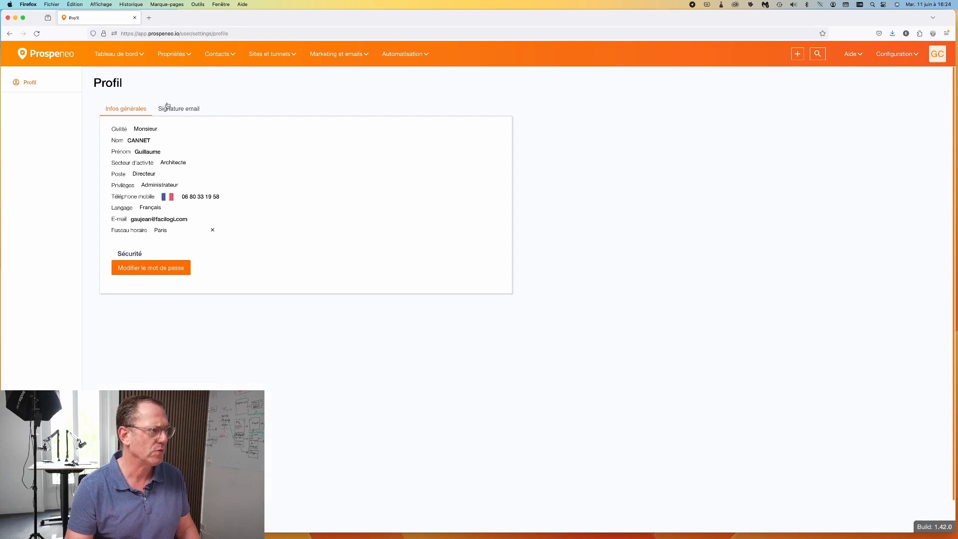
# Step: View the profile's Signature email tab, then return to Automatisation > Règles
pyautogui.click(181, 111)
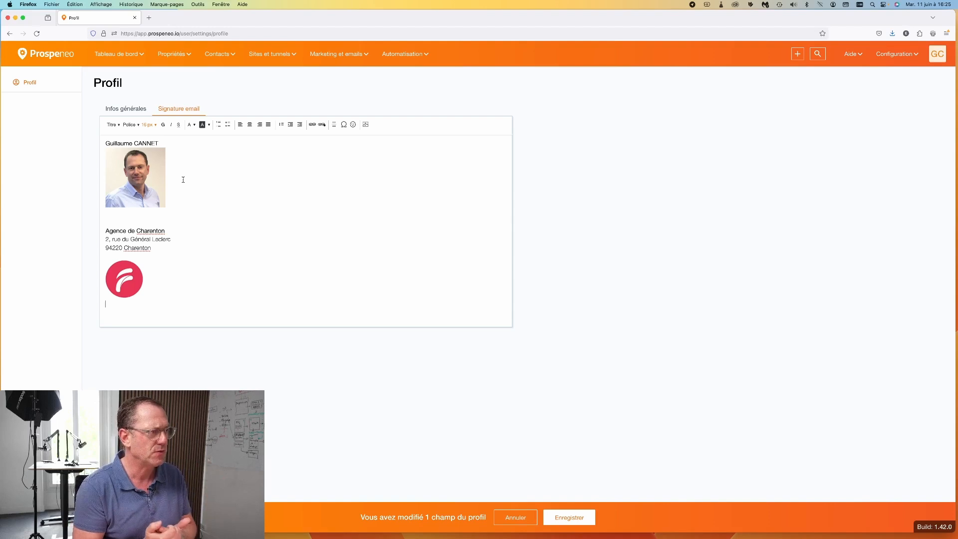
pyautogui.click(400, 54)
pyautogui.click(408, 74)
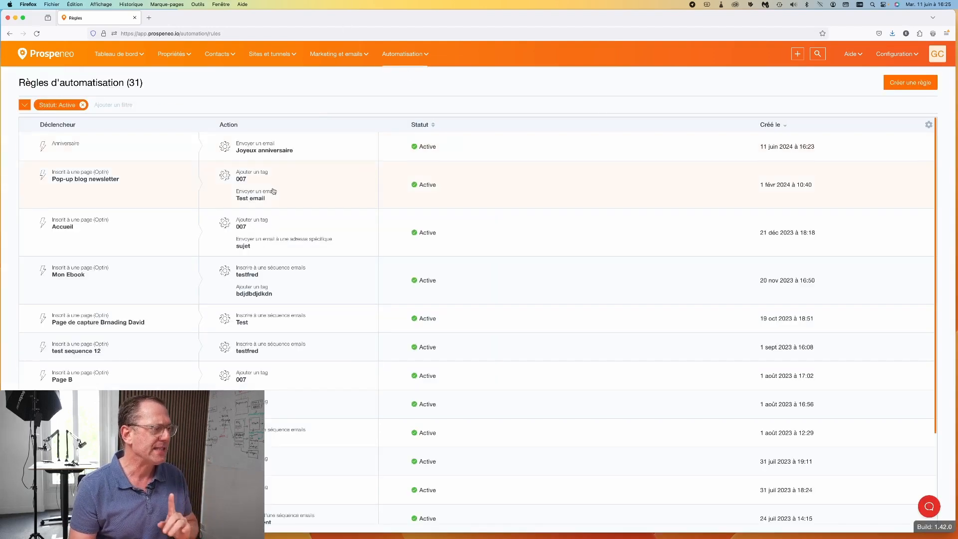
# Step: Open the Anniversaire rule and add an 'Envoyer un email à une adresse spécifique' action
pyautogui.click(257, 149)
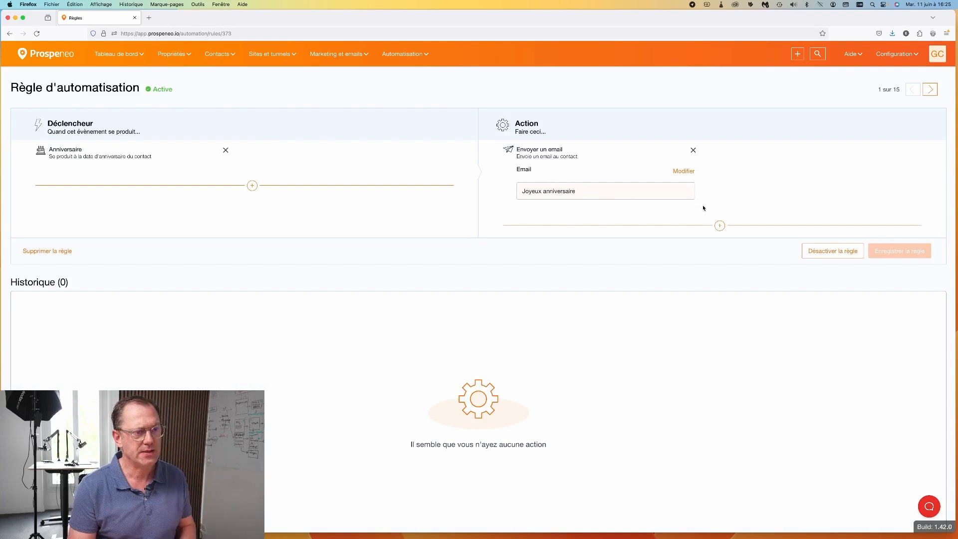
pyautogui.click(721, 226)
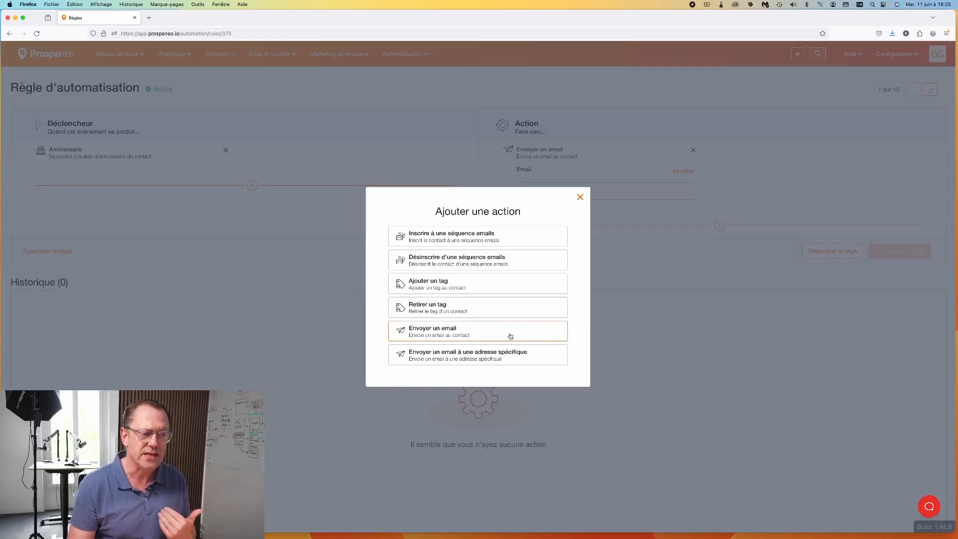
pyautogui.click(436, 358)
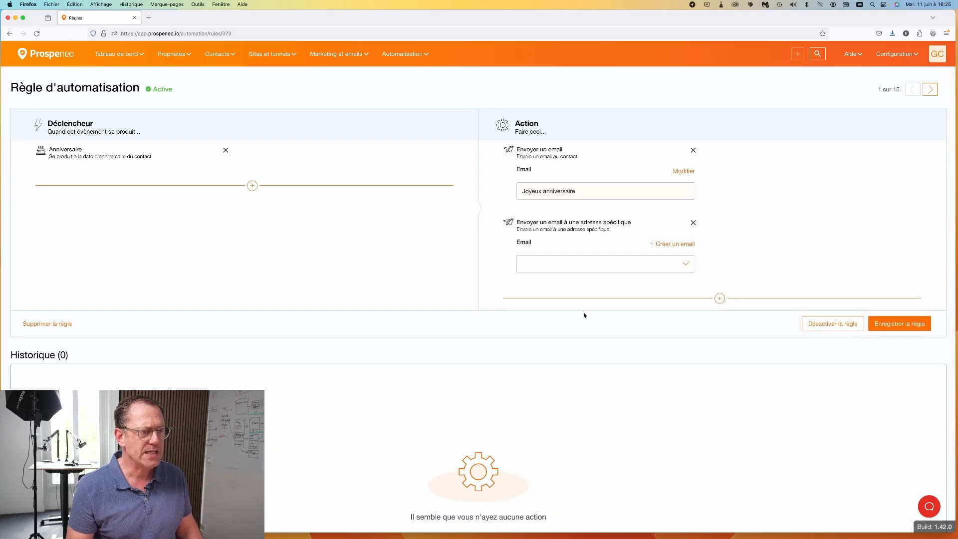
# Step: Start a new email to the notification address with subject '[Email anniversaire] tu viens d'envoyer un email anniversaire'
pyautogui.click(670, 244)
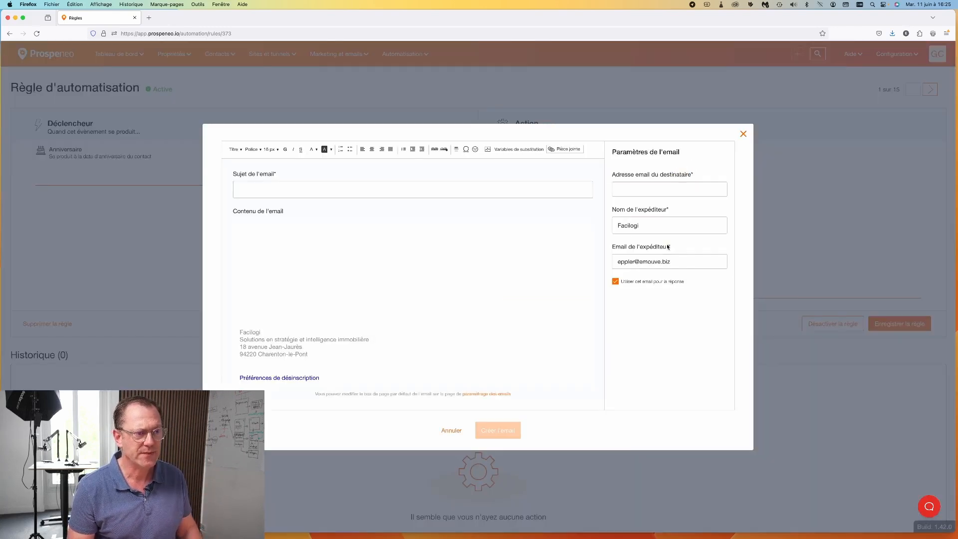
pyautogui.click(653, 186)
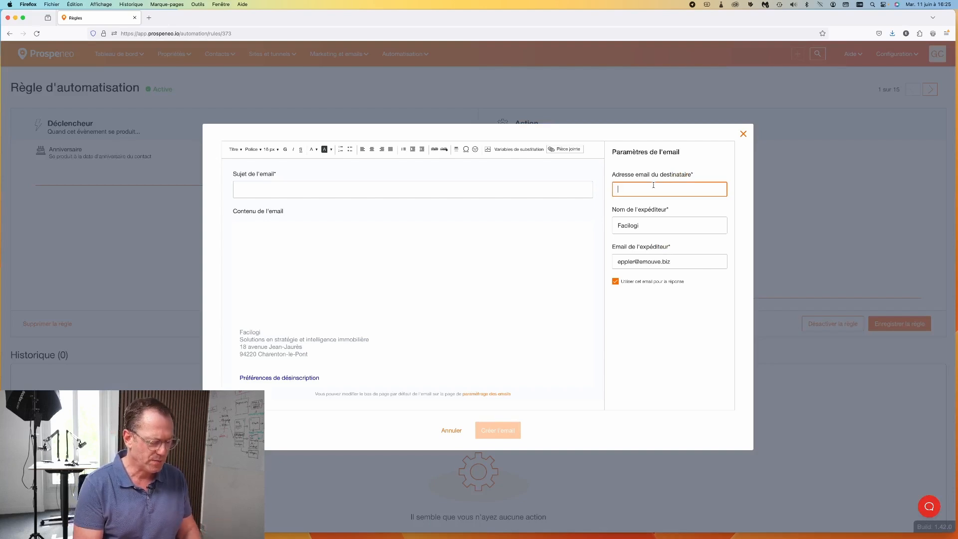
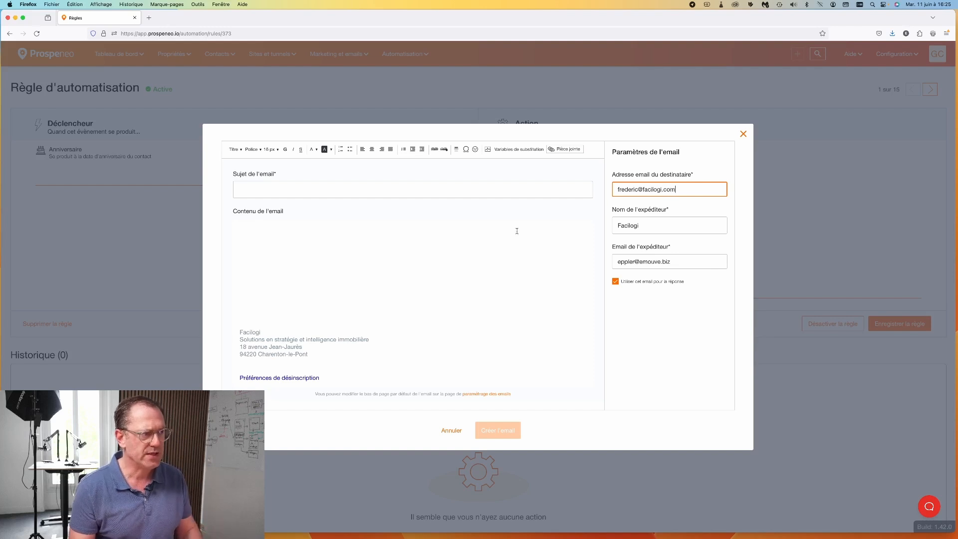
pyautogui.click(327, 187)
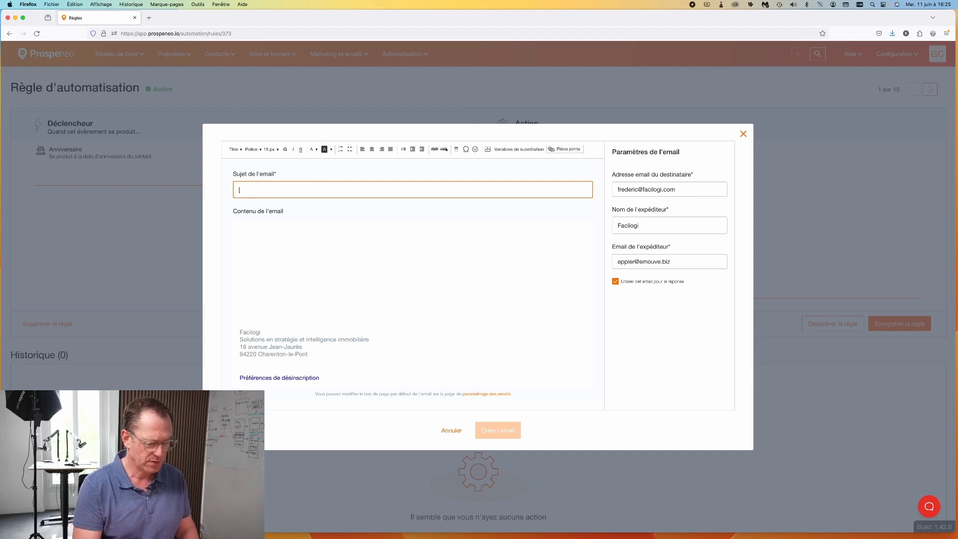
pyautogui.write('[]')
pyautogui.click(241, 192)
pyautogui.write('J')
pyautogui.press('BackSpace')
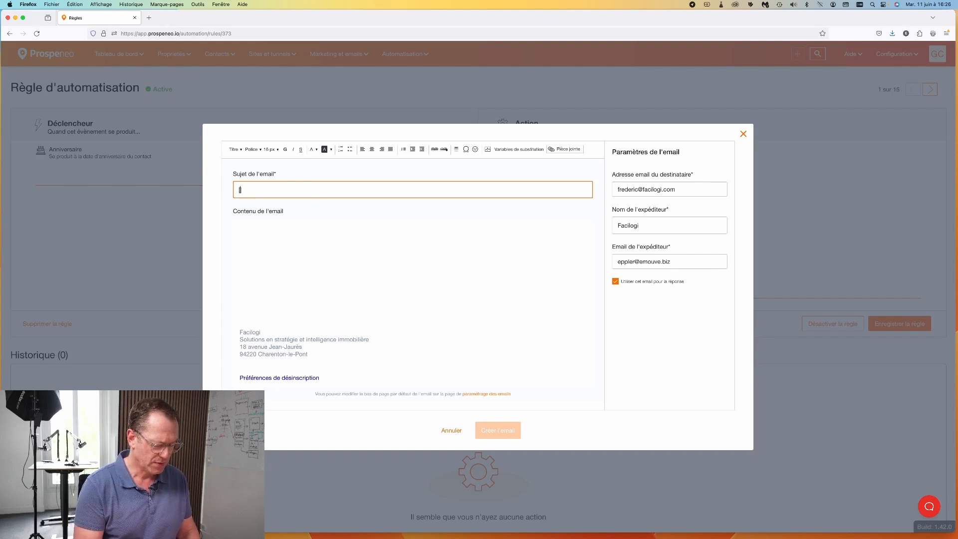
pyautogui.write('Ema')
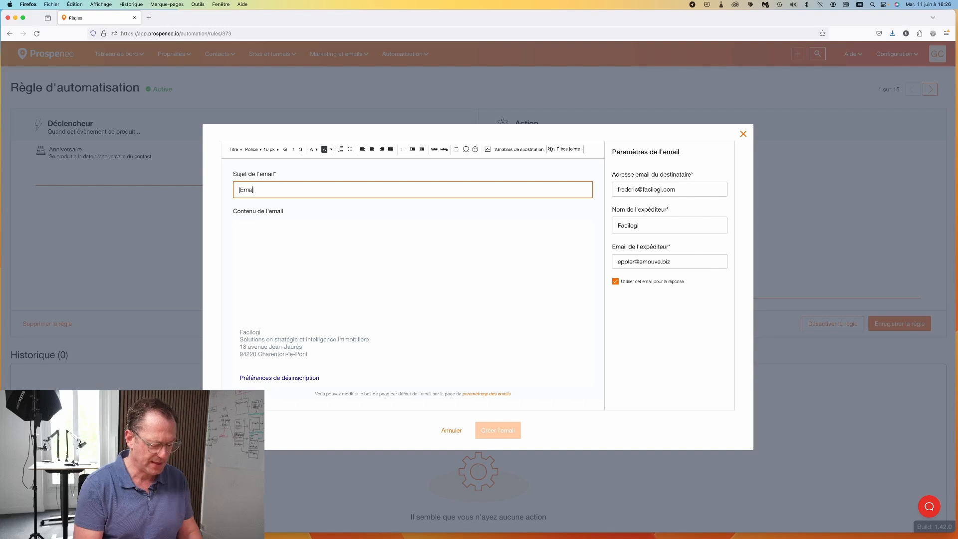
pyautogui.write('il anniversaire')
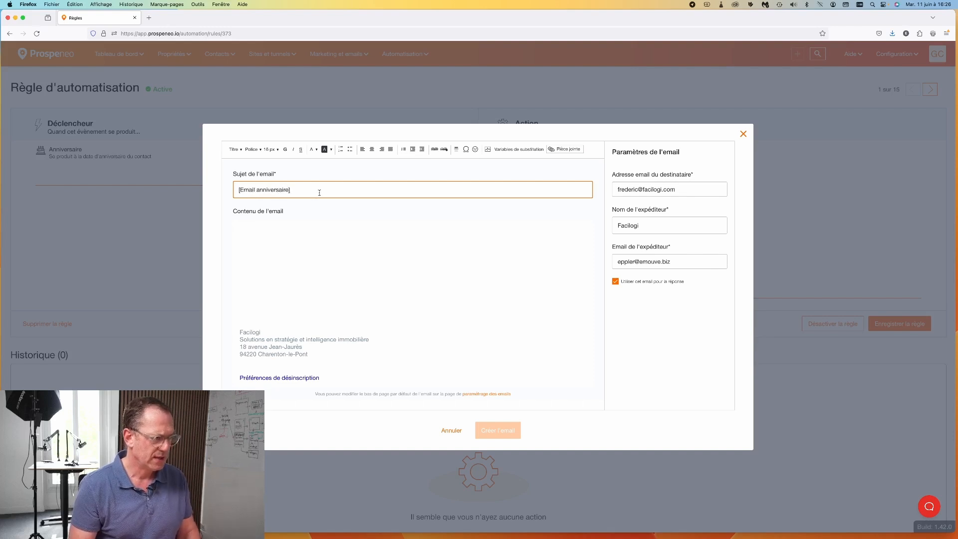
pyautogui.press('Right')
pyautogui.write('tu v')
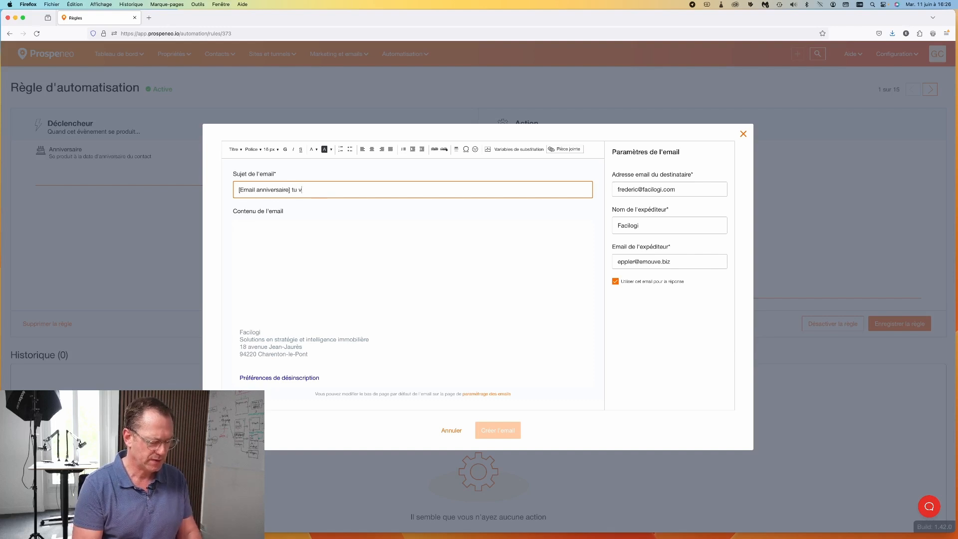
pyautogui.write('iens d')
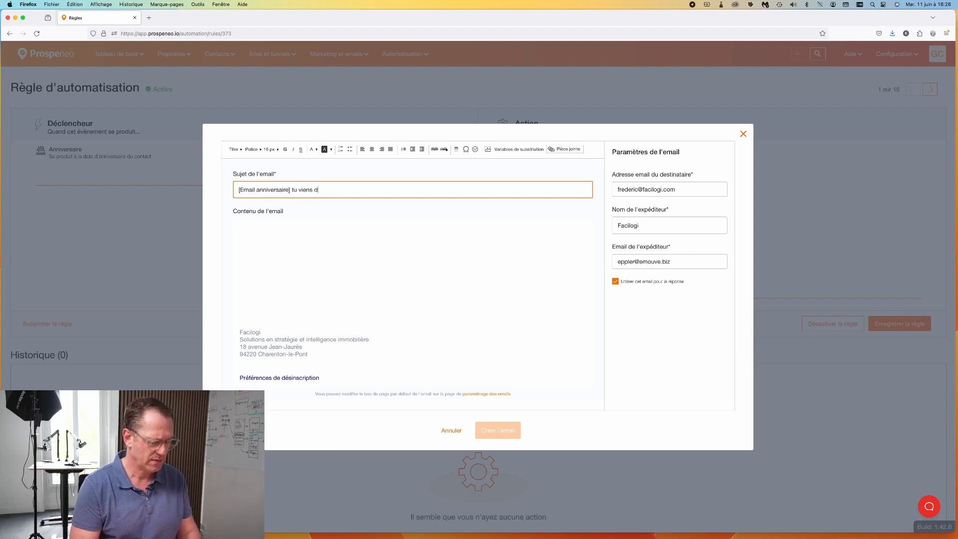
pyautogui.write("'envoyer ")
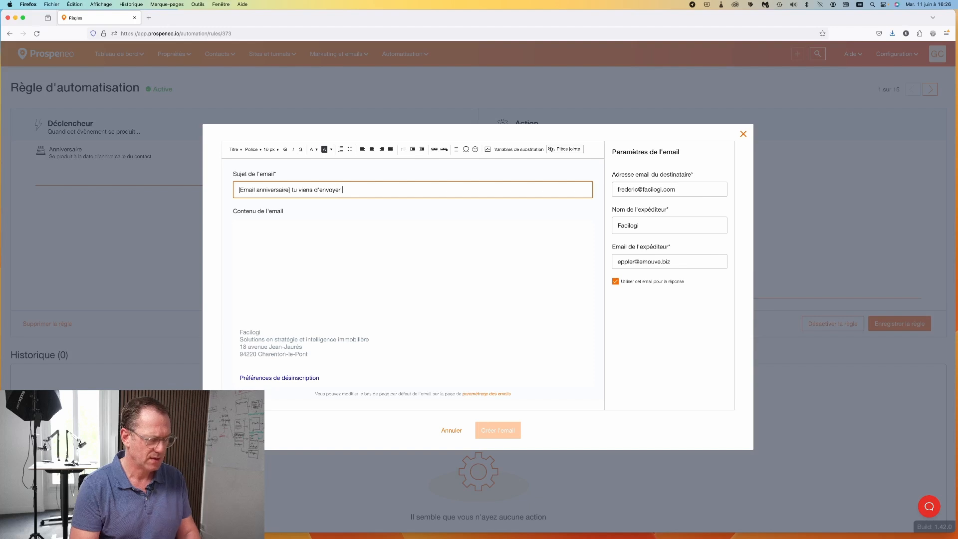
pyautogui.write('un emai')
pyautogui.write('l anniversaire')
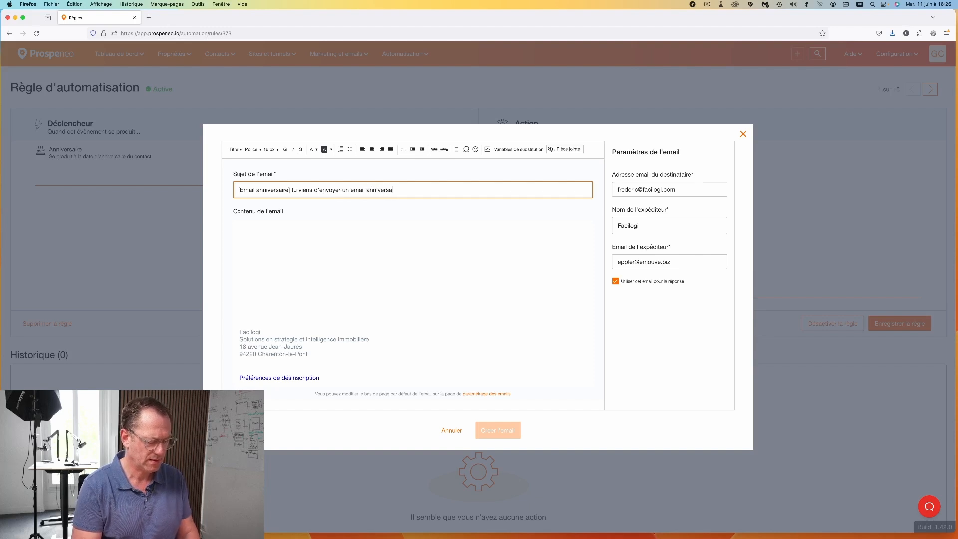
# Step: Write the body 'Pensez a les appeler en parallèle' in 18 px with a chosen font, then create the email
pyautogui.click(370, 242)
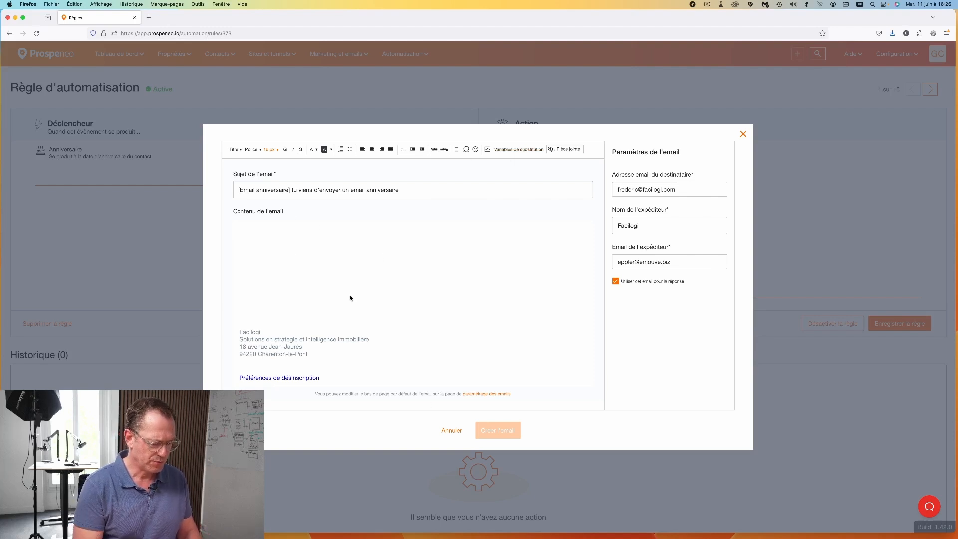
pyautogui.write('P')
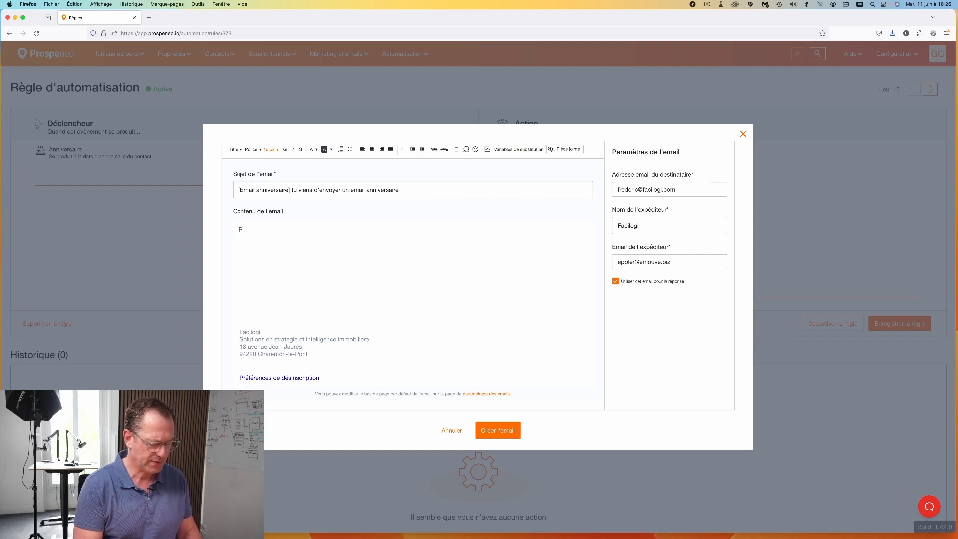
pyautogui.write('ensez ')
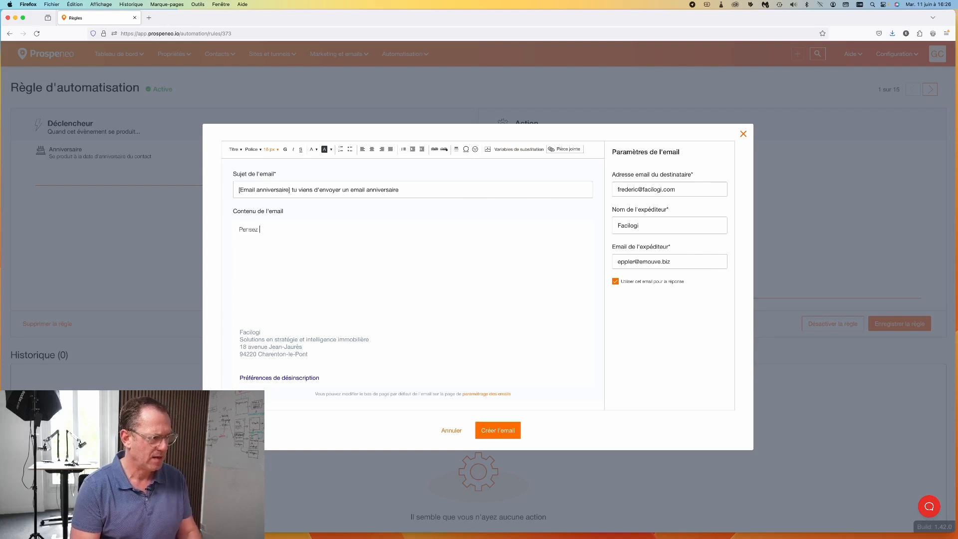
pyautogui.press('BackSpace')
pyautogui.press('BackSpace')
pyautogui.write(' a les ')
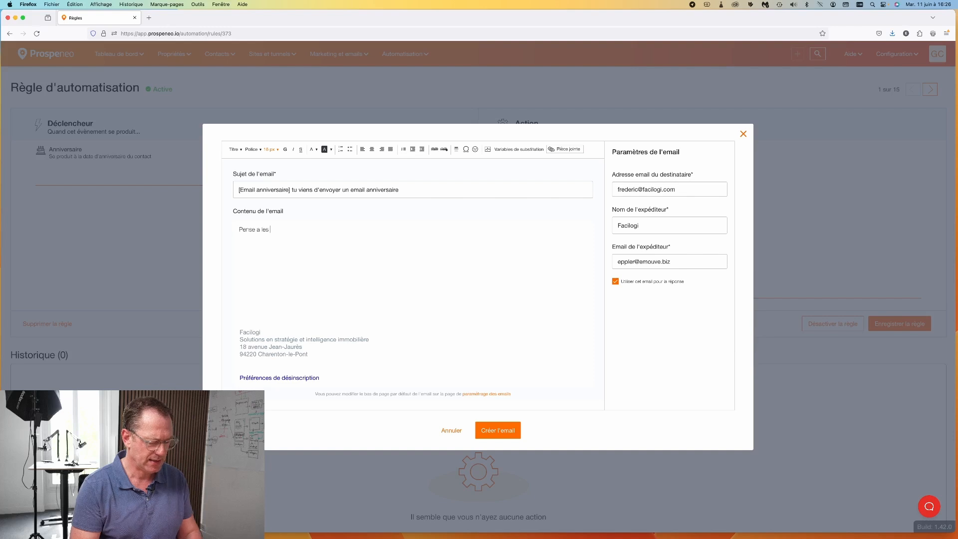
pyautogui.write('appeler en parallèle')
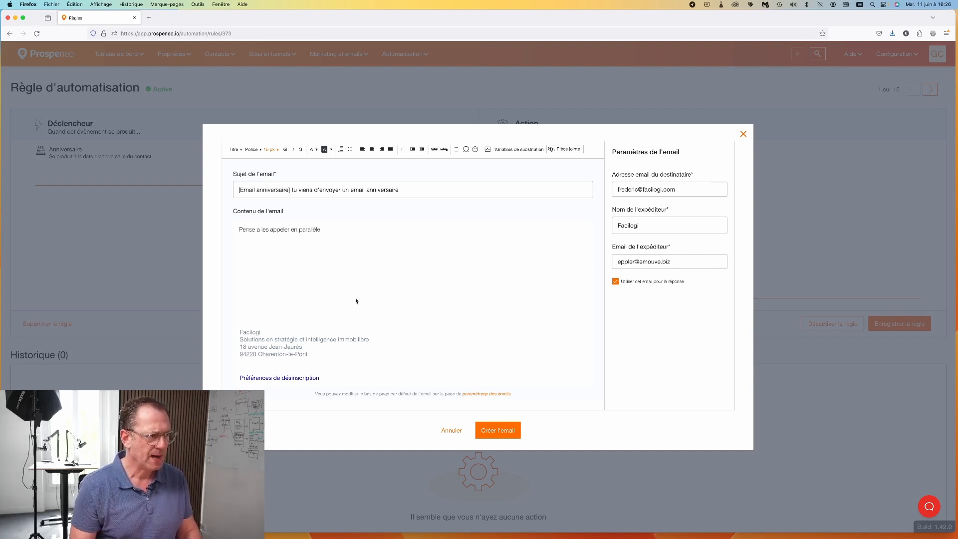
pyautogui.tripleClick(303, 229)
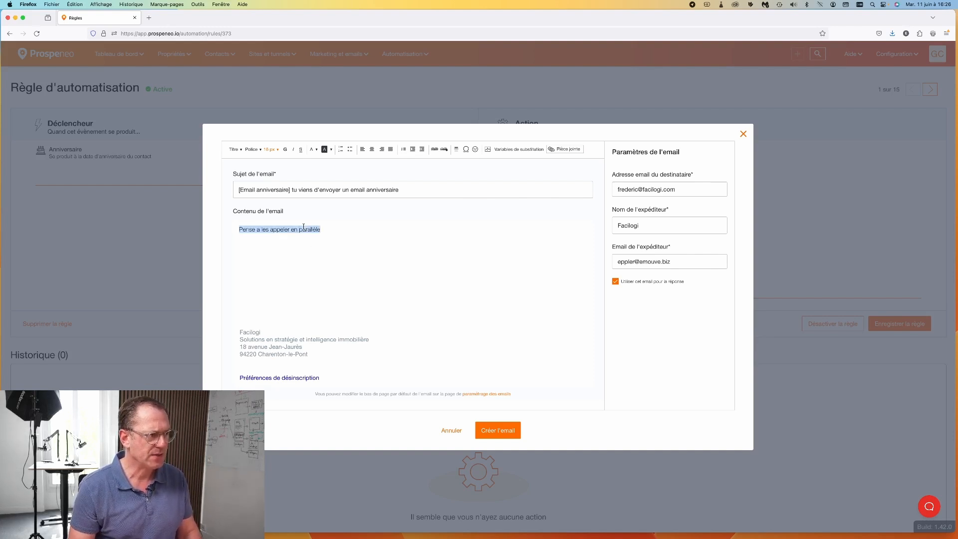
pyautogui.click(271, 149)
pyautogui.click(278, 219)
pyautogui.click(252, 149)
pyautogui.click(270, 208)
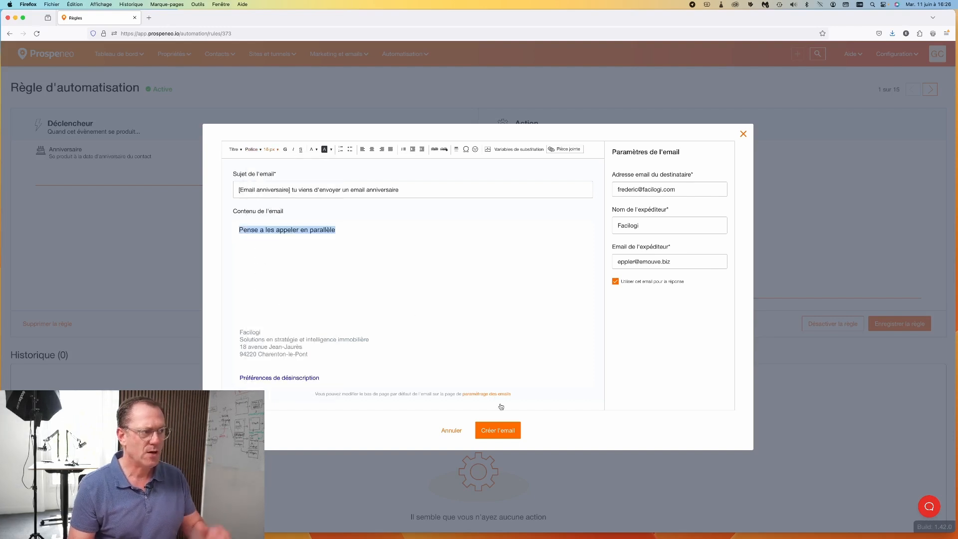
pyautogui.click(503, 433)
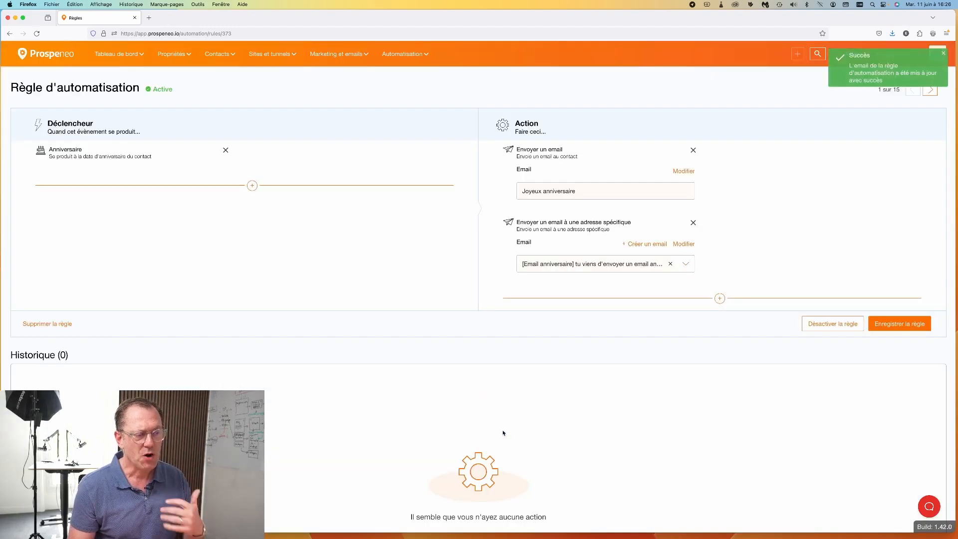
# Step: Save the birthday rule, go to the main Tableau de bord dashboard and try moving the Anniversaire card
pyautogui.click(905, 325)
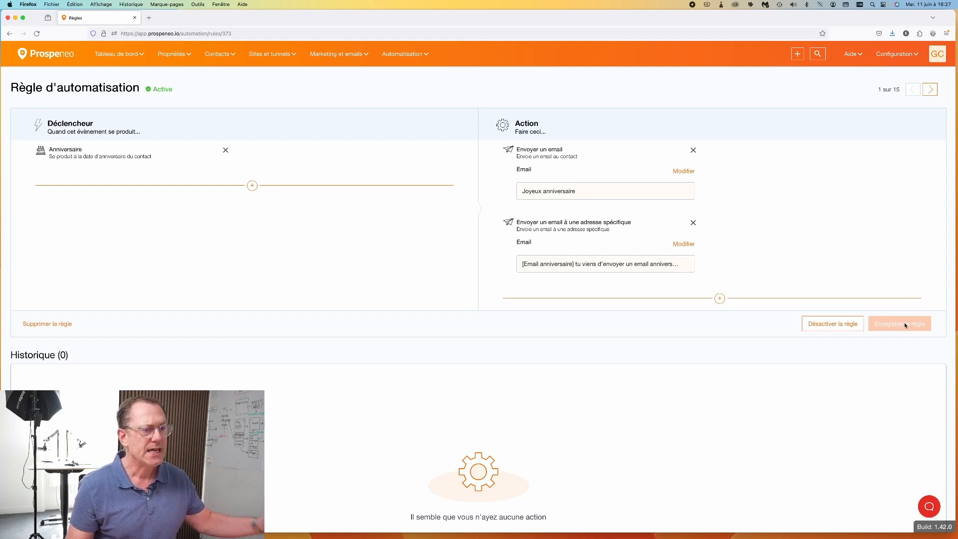
pyautogui.click(109, 57)
pyautogui.click(116, 71)
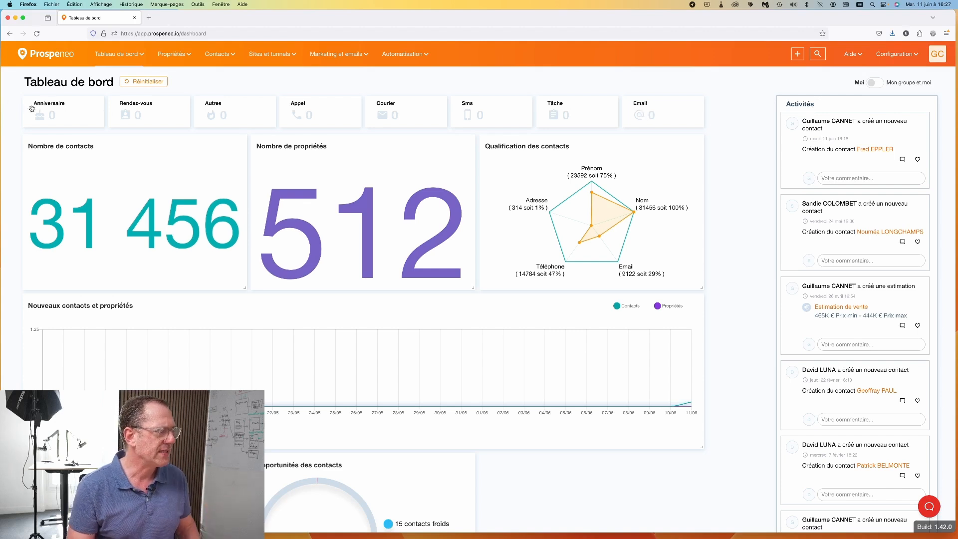
pyautogui.moveTo(48, 112)
pyautogui.mouseDown()
pyautogui.moveTo(40, 105)
pyautogui.moveTo(50, 111)
pyautogui.mouseUp()
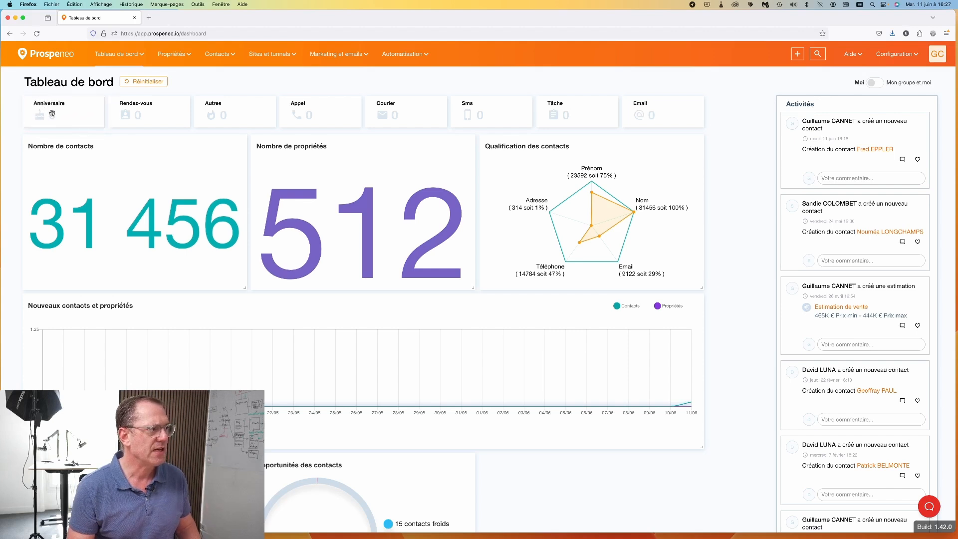